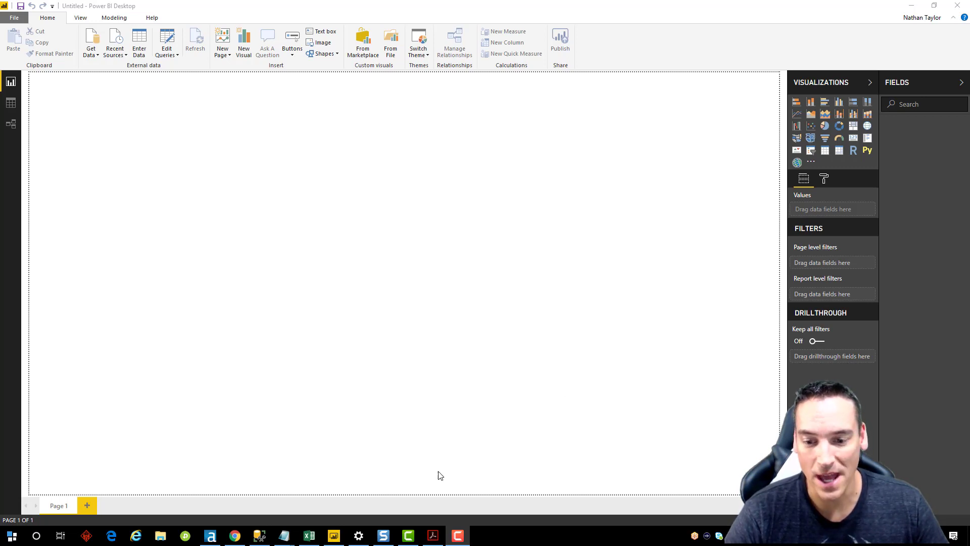
Switch to Adobe Acrobat Reader and review the first page of Drug-Classification-Report.pdf.
left_click(433, 535)
scroll(798, 182, "up", 10)
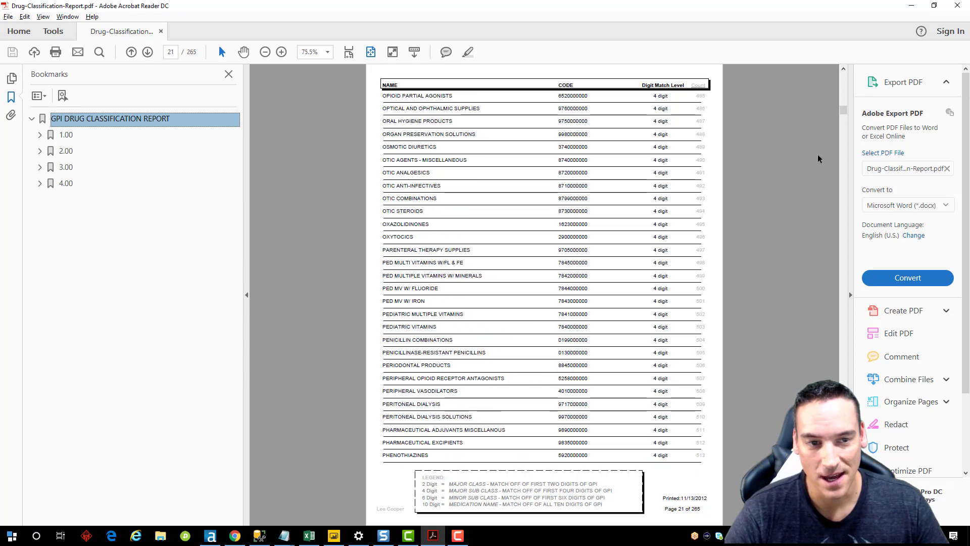
left_click_drag(845, 111, 843, 74)
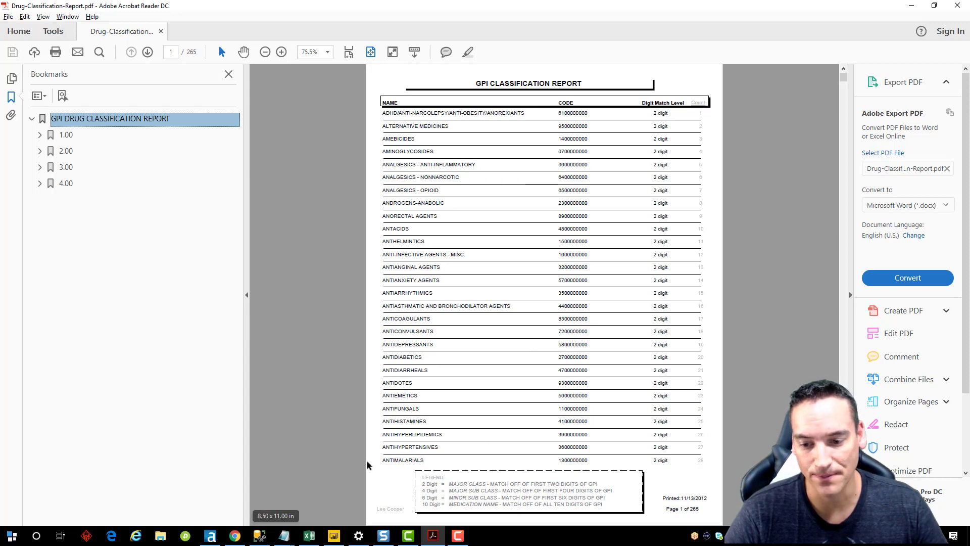
Switch to Power BI Desktop and check the Get data from PDF files setting among the preview features, closing the options without changes.
left_click(334, 535)
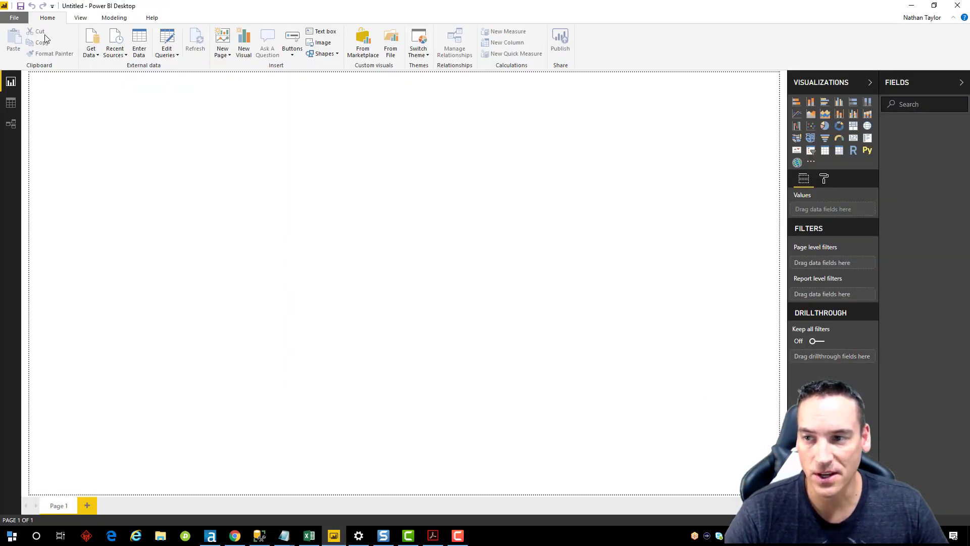
left_click(14, 18)
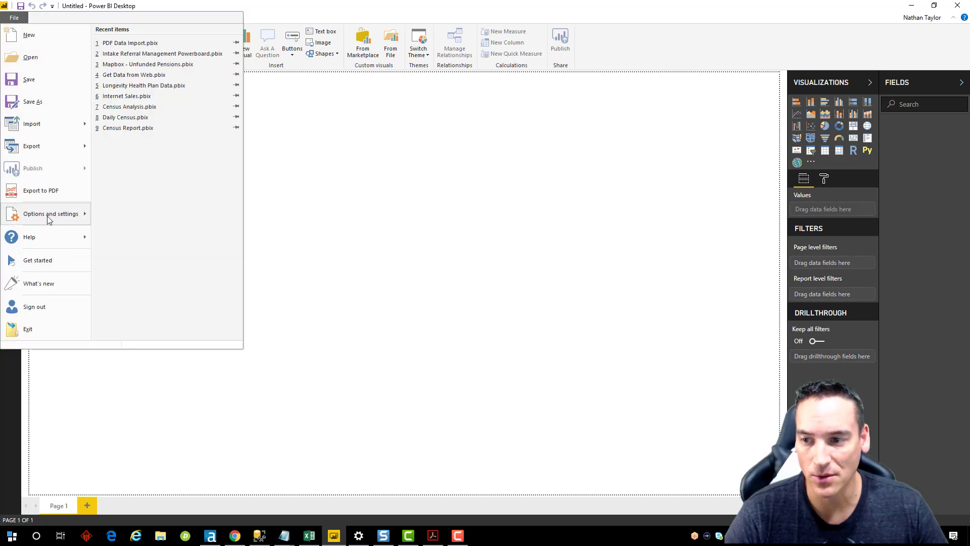
mouse_move(46, 215)
left_click(177, 58)
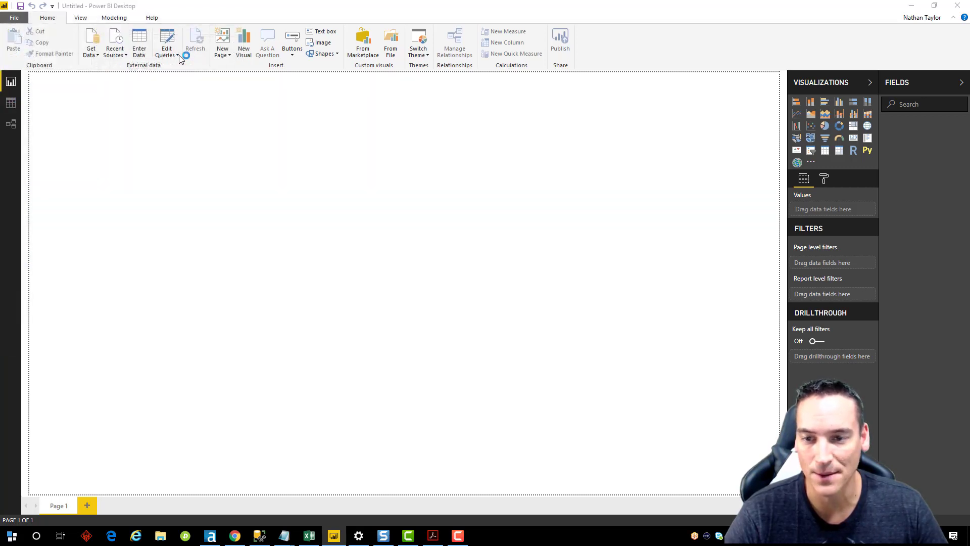
left_click(381, 281)
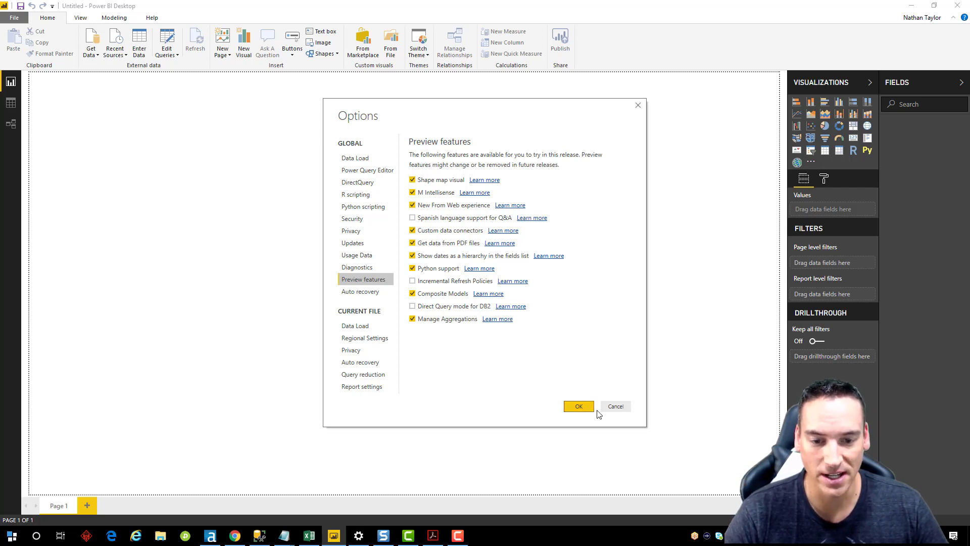
left_click(616, 409)
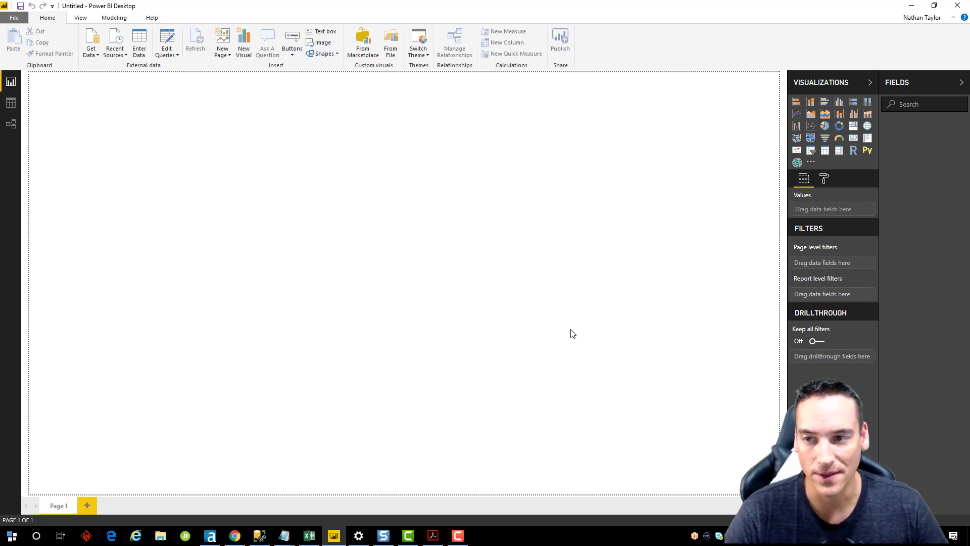
Connect to Drug-Classification-Report.pdf in the Symphony folder with the PDF (Beta) file connector, accepting the preview connector notice.
left_click(93, 40)
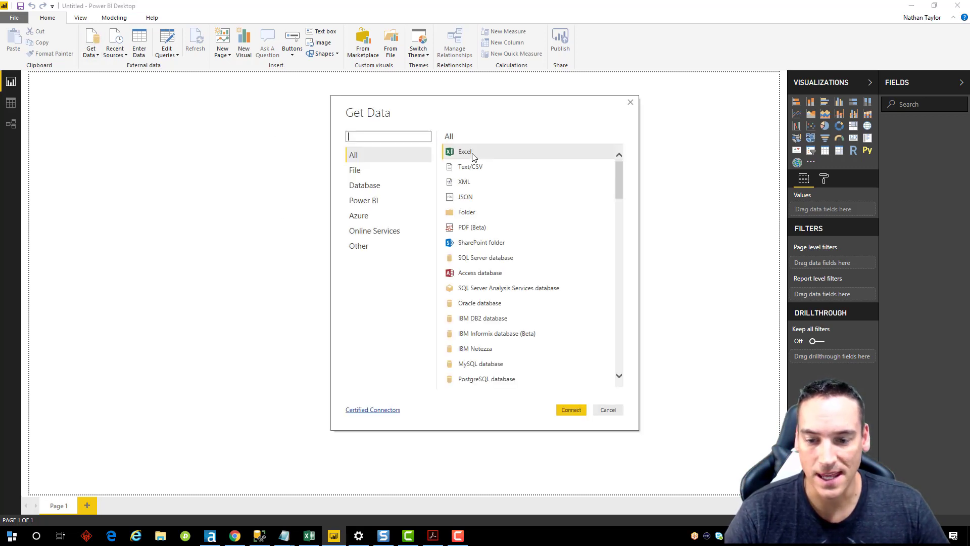
left_click(379, 174)
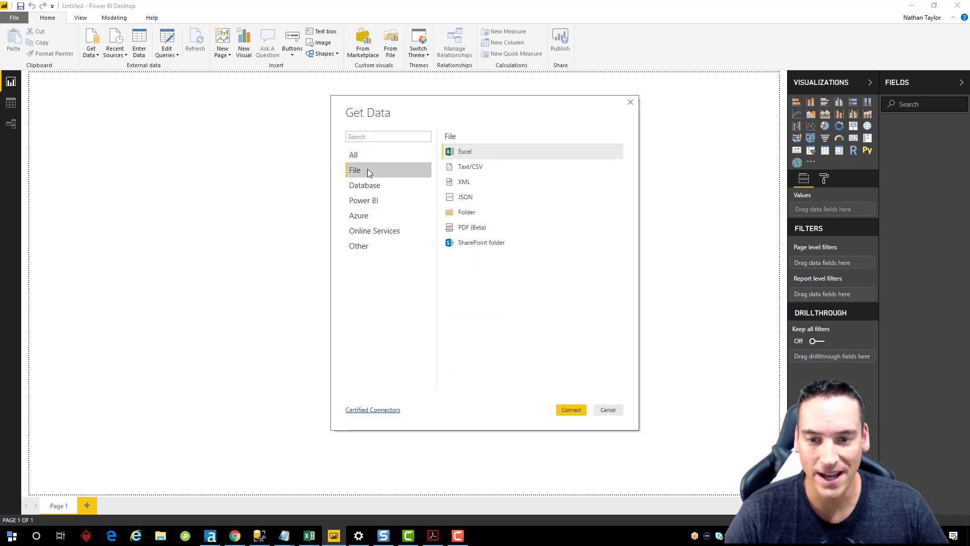
left_click(492, 230)
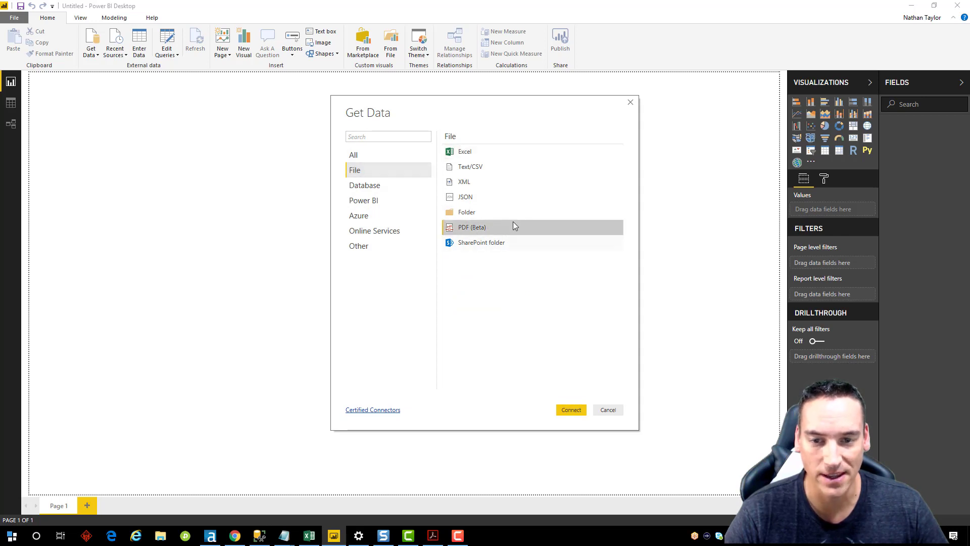
left_click(572, 409)
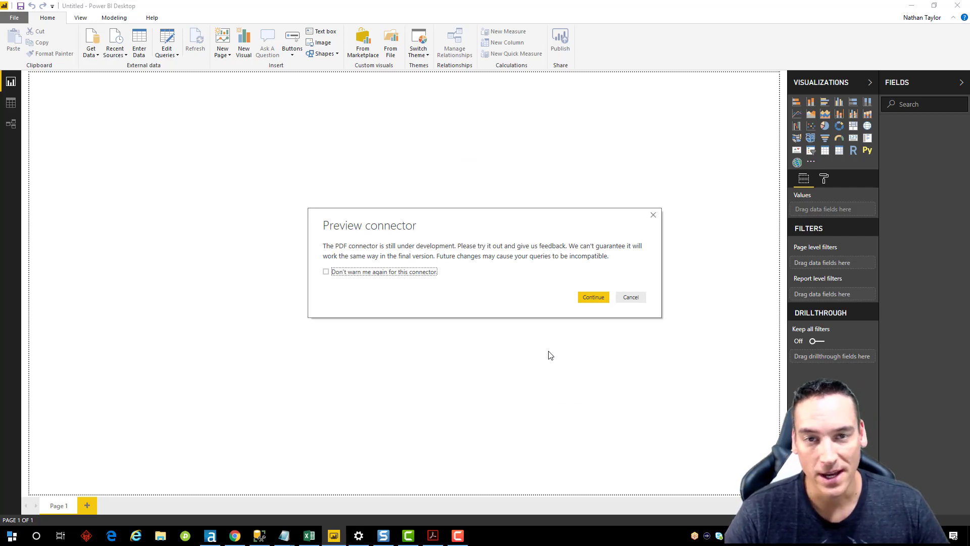
left_click(585, 300)
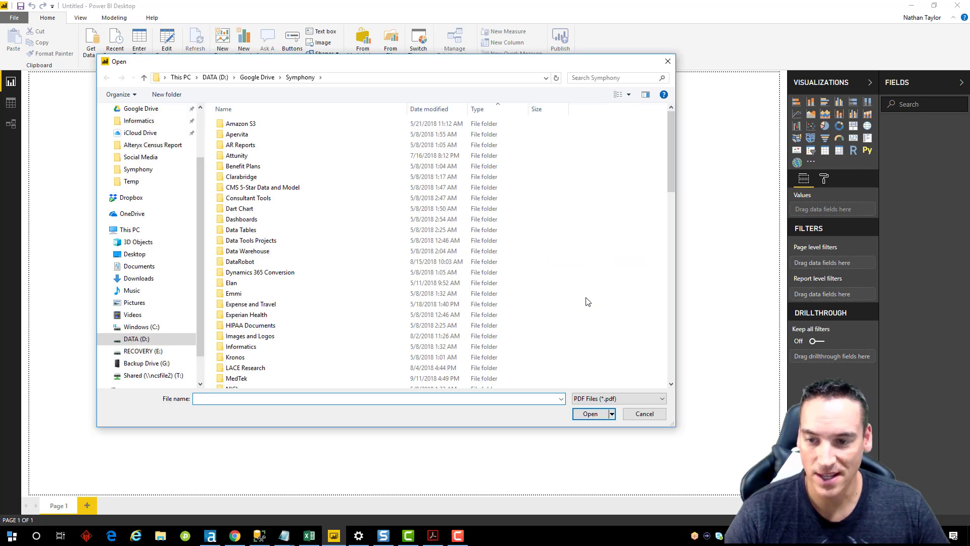
scroll(374, 283, "down", 8)
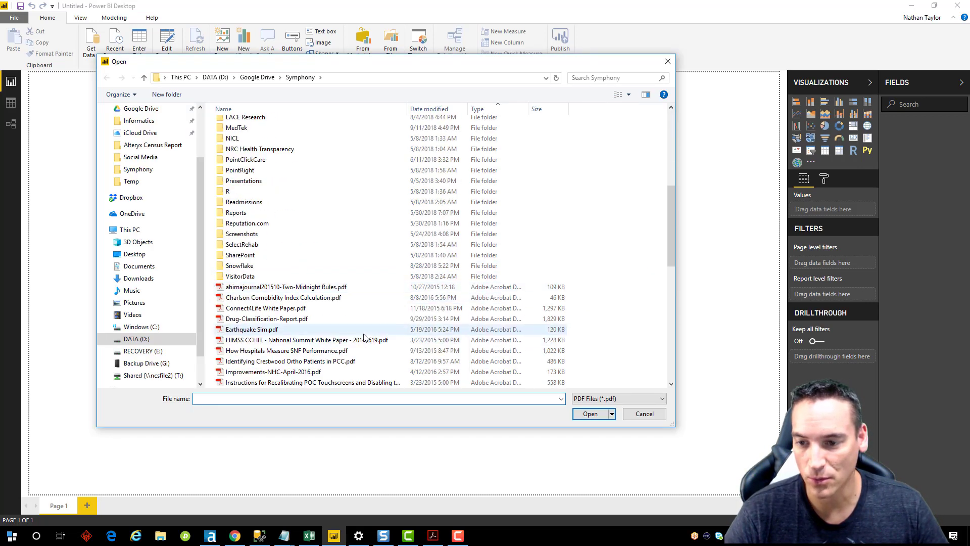
left_click(347, 319)
left_click(590, 414)
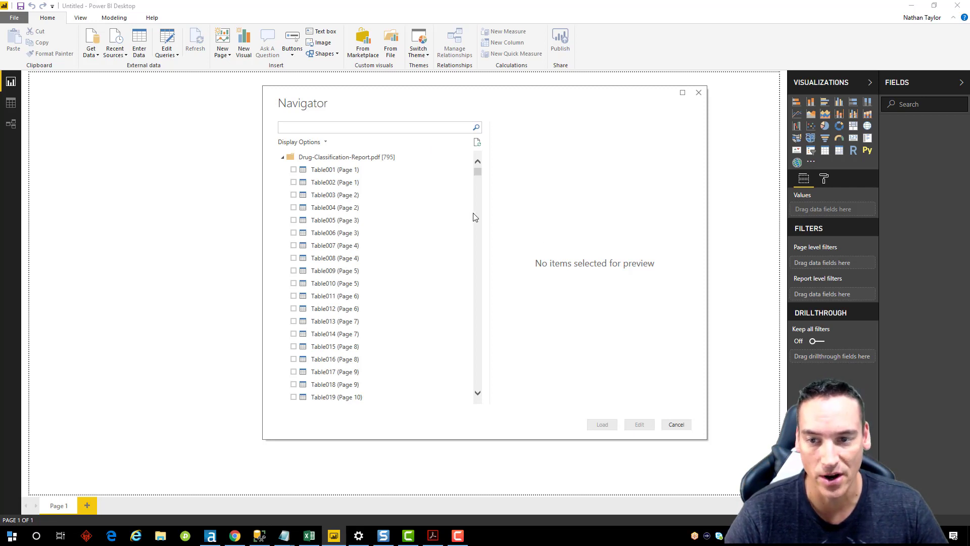
Preview Table001, Table002 and Page001 of the PDF in the Navigator, examining how their rows and columns are read.
left_click(402, 175)
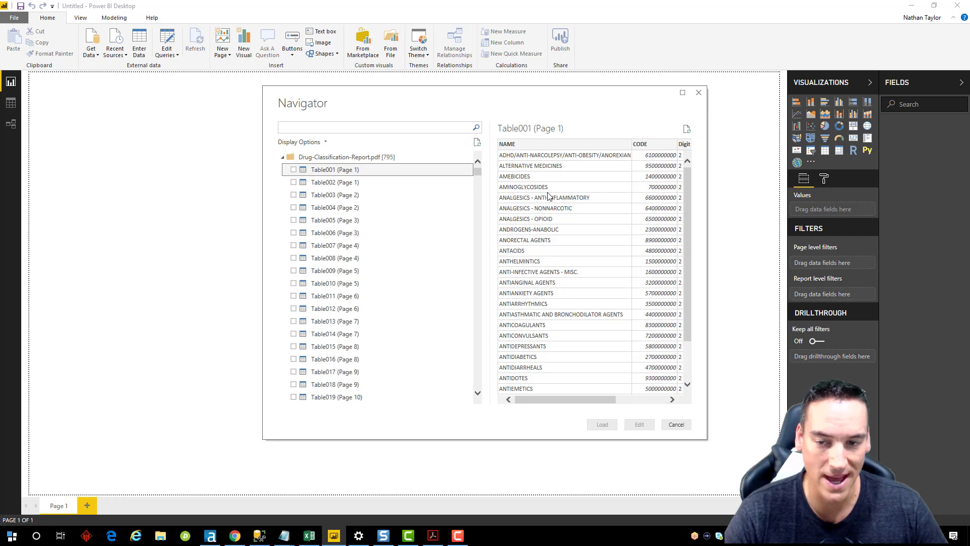
left_click(372, 188)
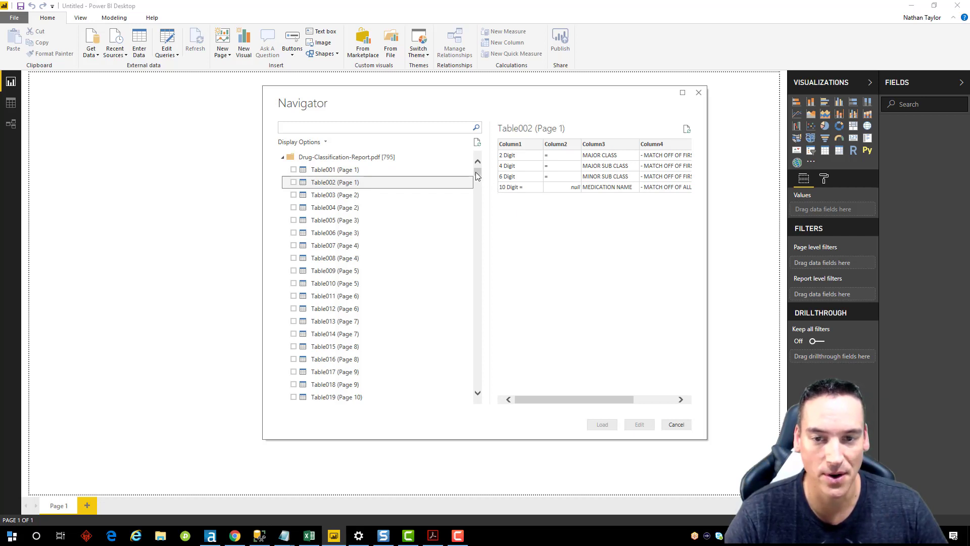
left_click_drag(478, 175, 478, 317)
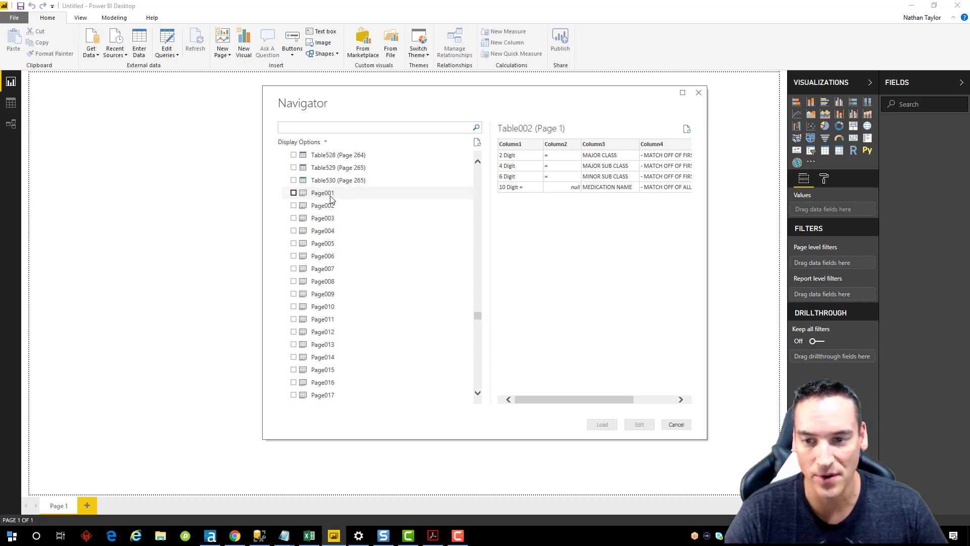
left_click(324, 194)
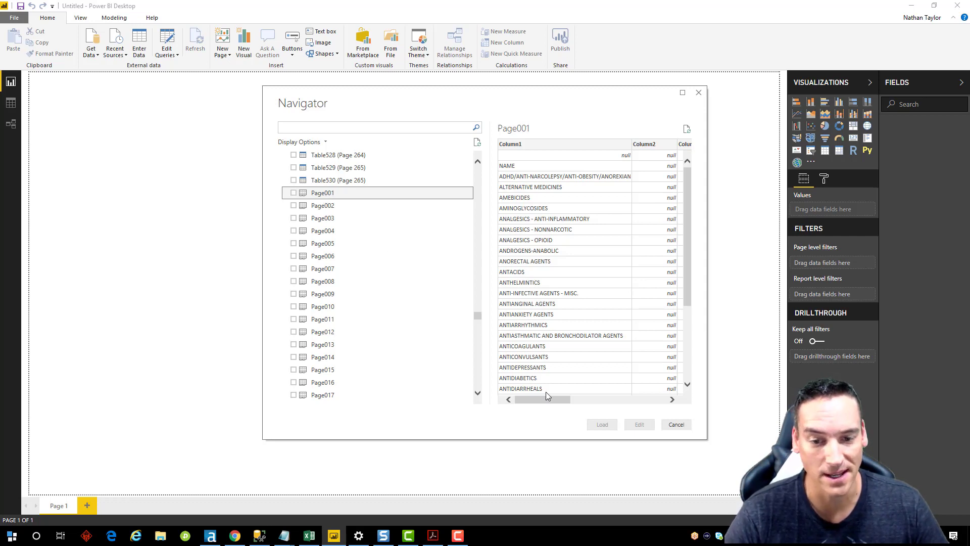
mouse_move(553, 405)
left_mouse_down()
mouse_move(607, 403)
mouse_move(542, 399)
left_mouse_up()
left_click_drag(689, 177, 687, 259)
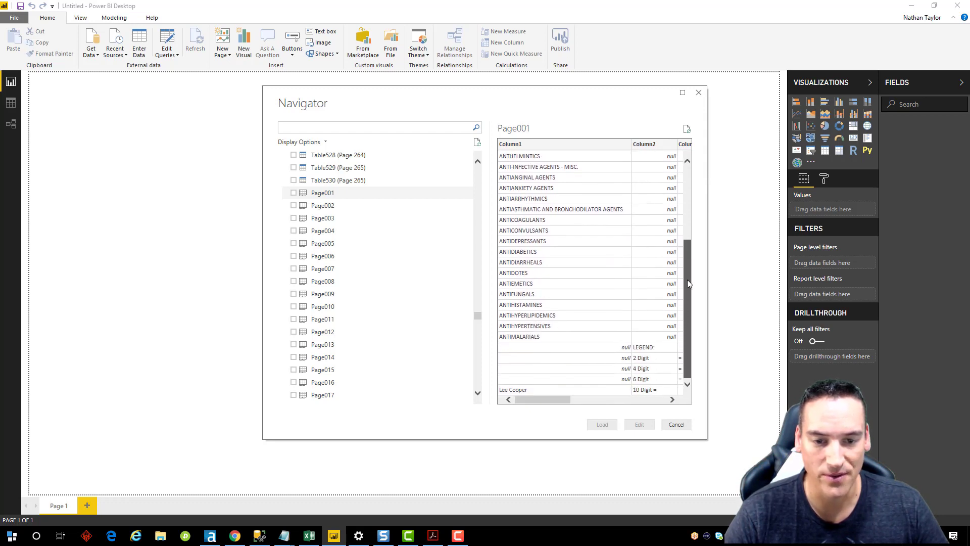
Preview Page002 through Page006 in the Navigator to compare how their columns are laid out.
left_click(364, 205)
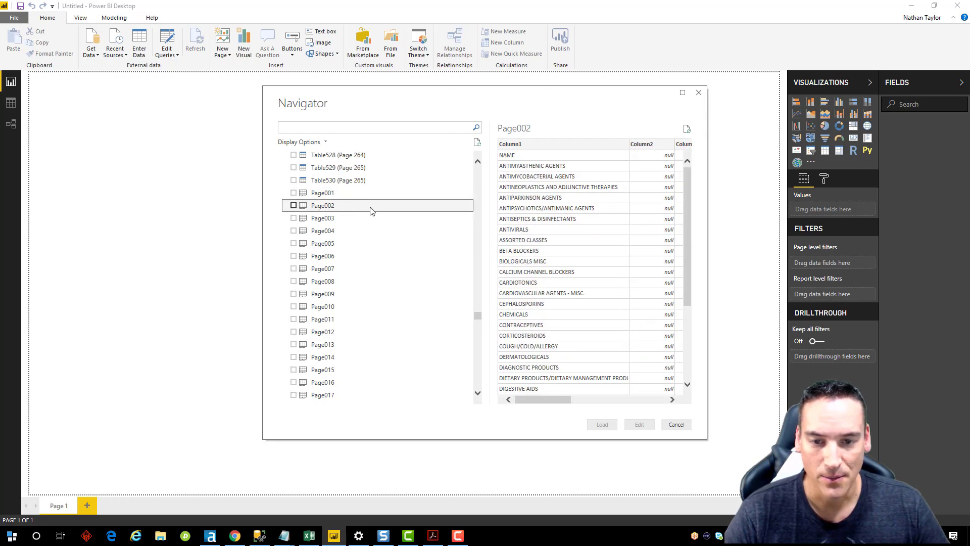
scroll(657, 233, "down", 10)
left_click(344, 218)
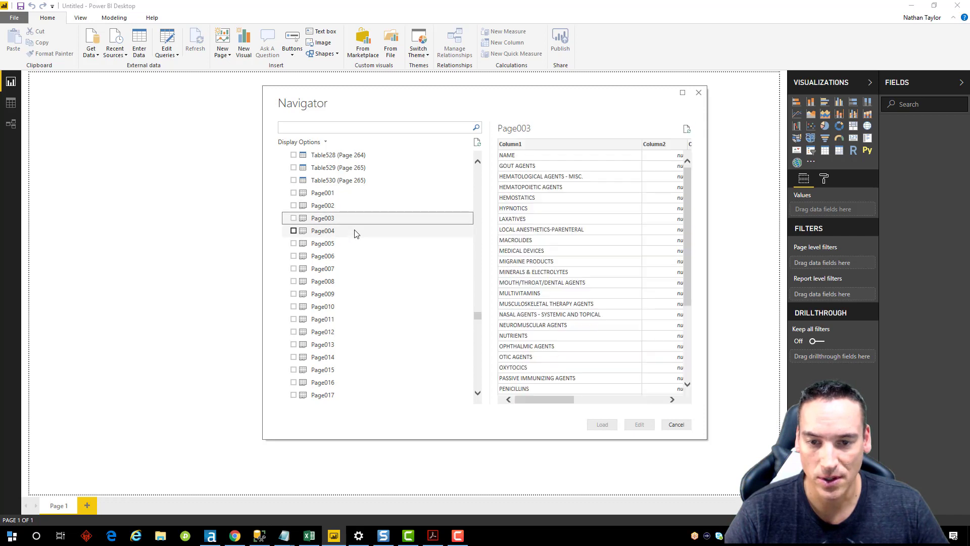
scroll(606, 241, "down", 10)
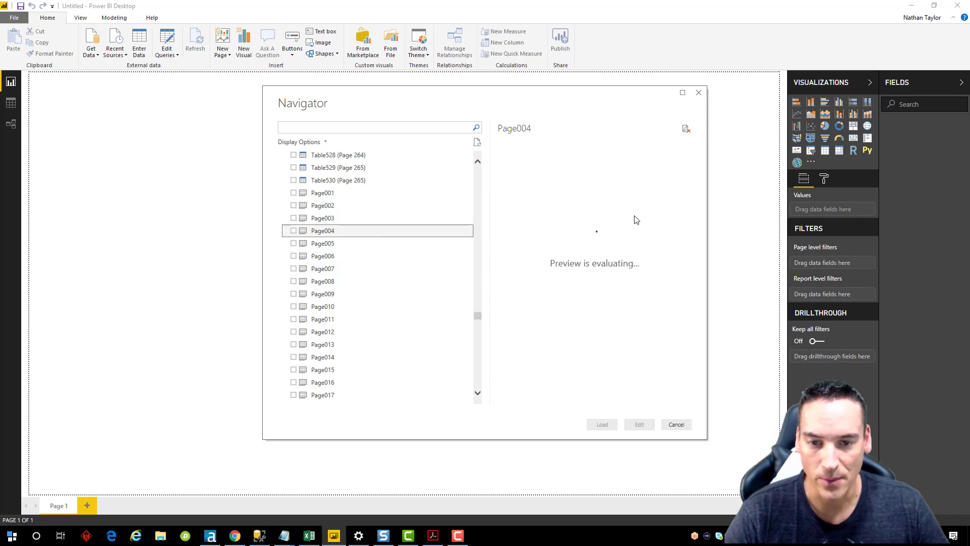
left_click(372, 245)
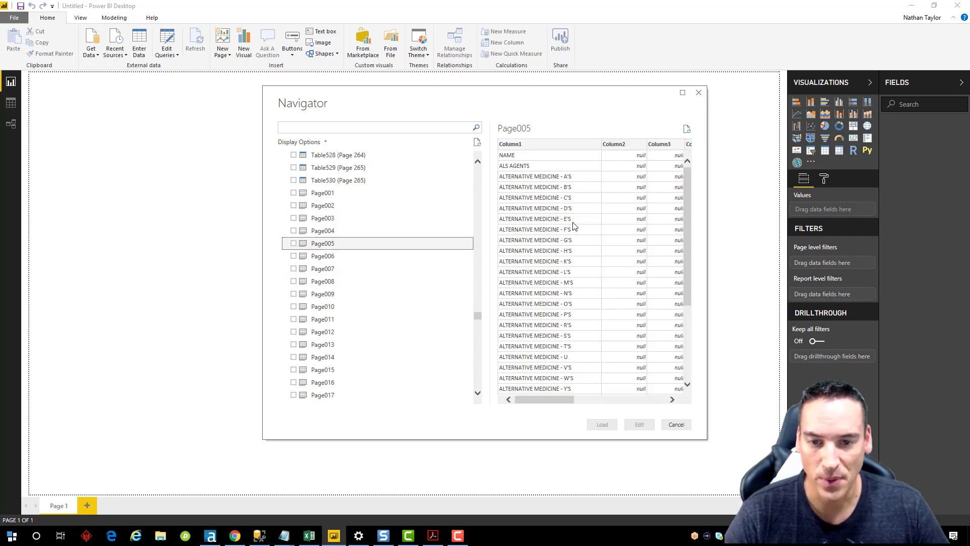
scroll(575, 227, "down", 4)
left_click(371, 257)
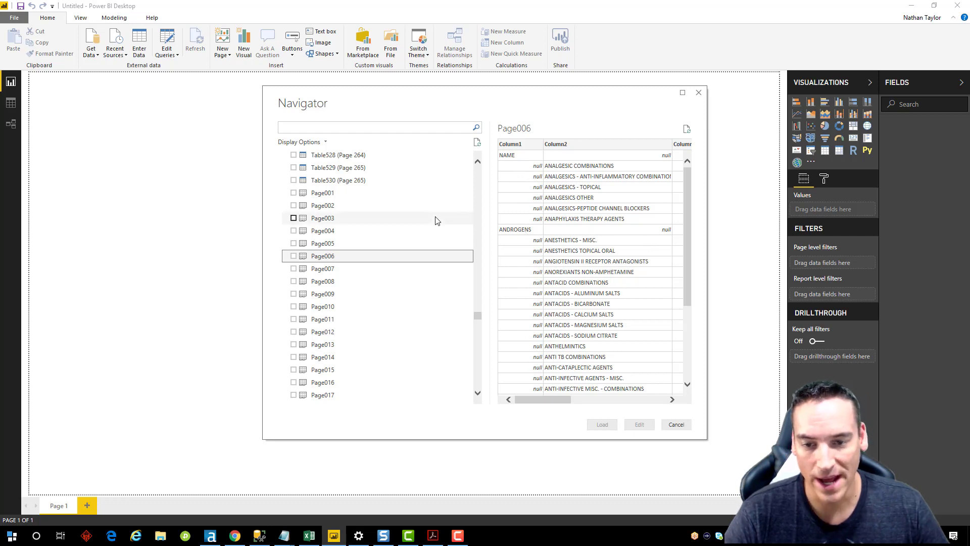
Select Table001, Table003, Table005 and Table007 from the PDF and open them for editing in the Power Query Editor.
left_click_drag(478, 316, 476, 159)
left_click(352, 172)
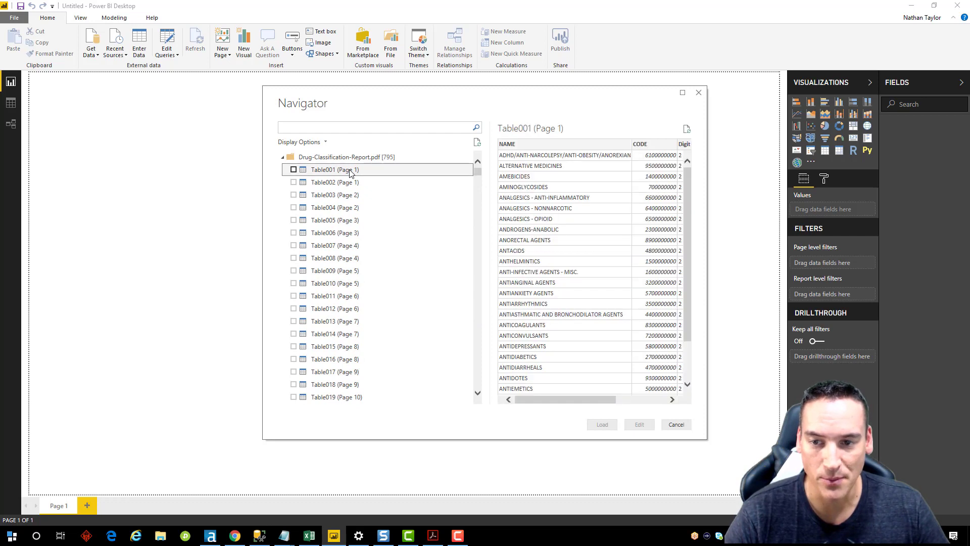
left_click(319, 172)
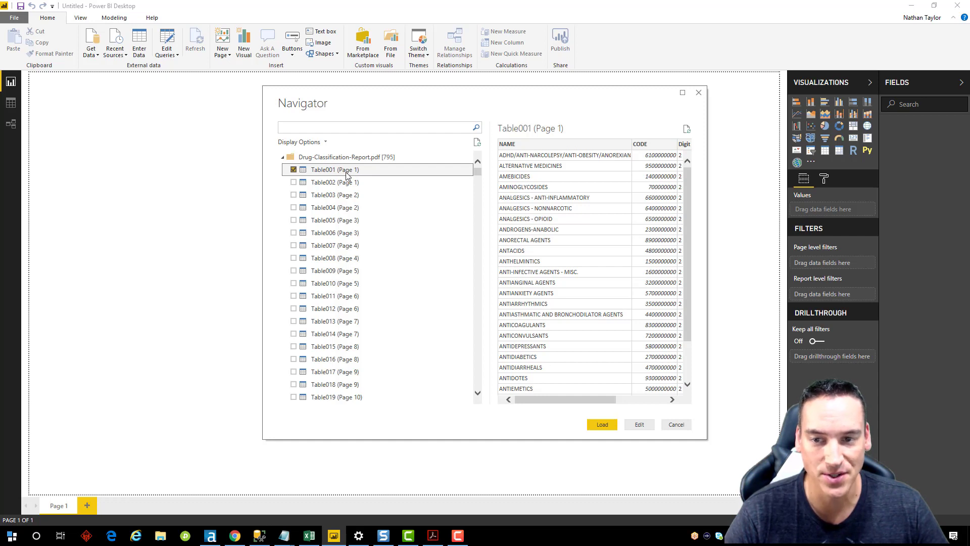
left_click(346, 196)
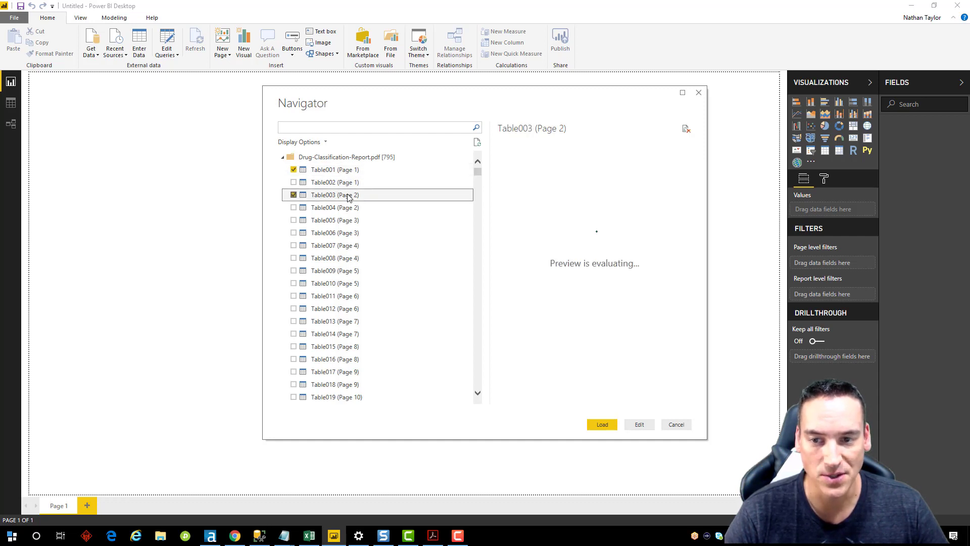
left_click(347, 222)
left_click(347, 247)
left_click_drag(595, 399, 643, 401)
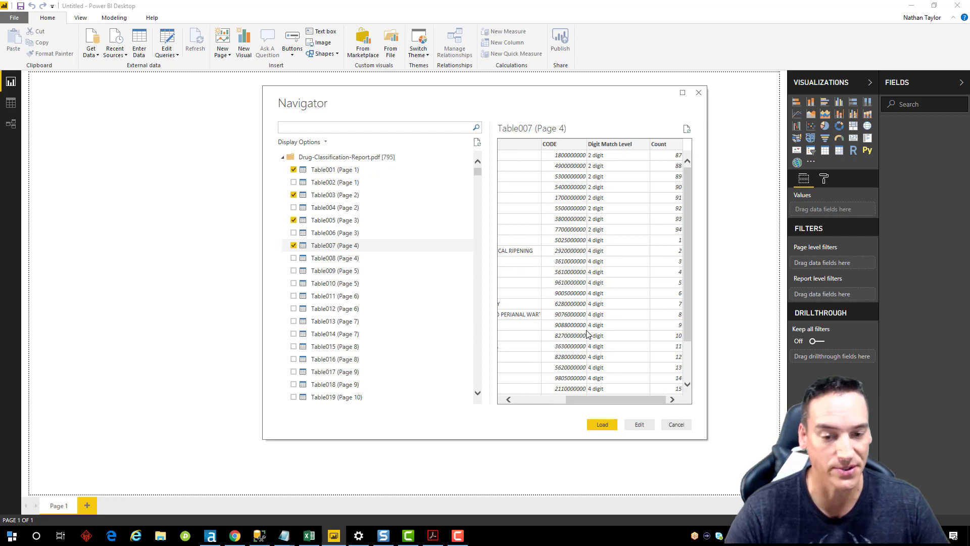
left_click(640, 425)
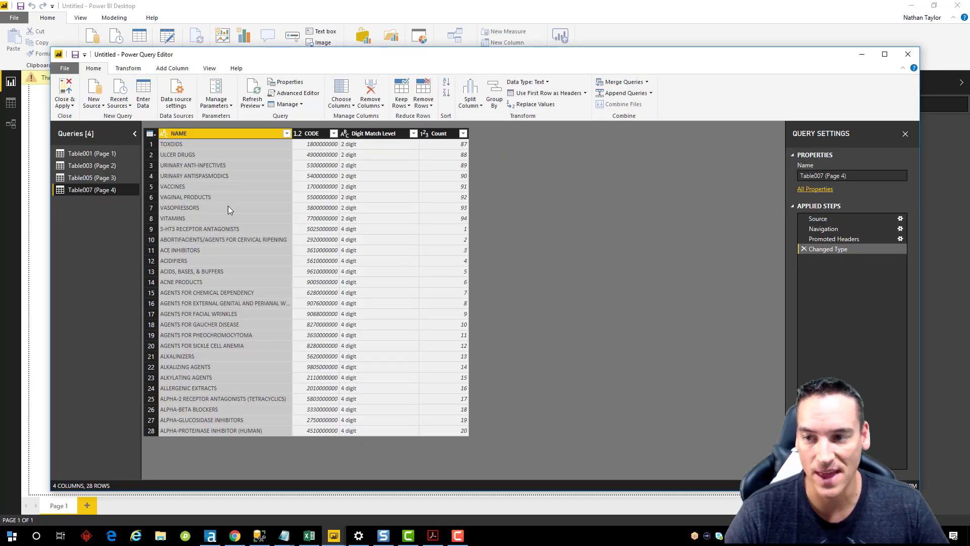
Check the CODE column's data type options in the Table001 query and delete its Changed Type step.
left_click(106, 153)
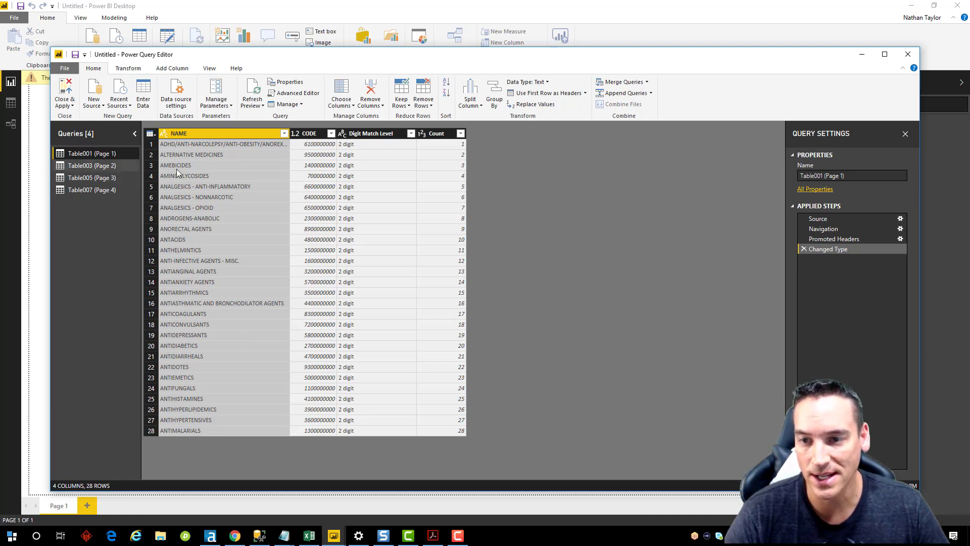
left_click(295, 134)
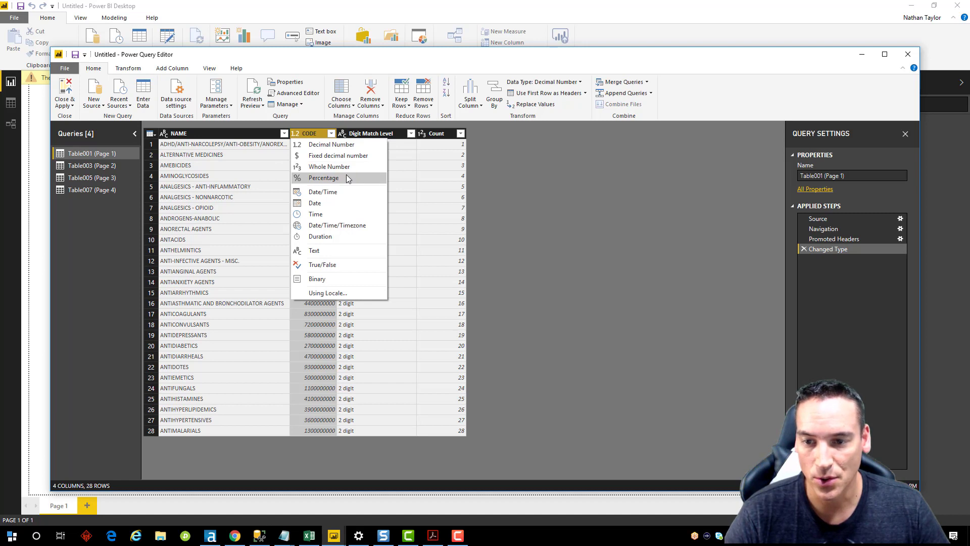
left_click(533, 180)
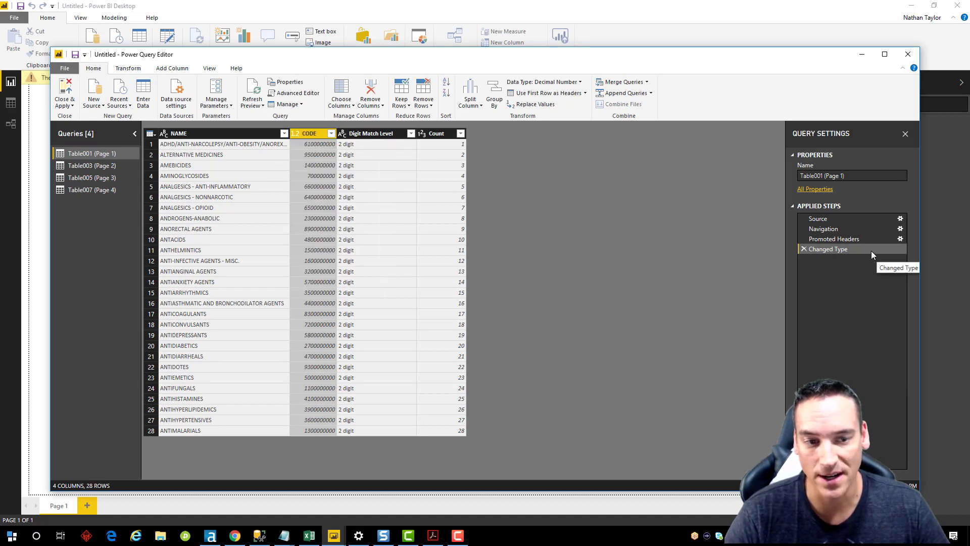
left_click(804, 250)
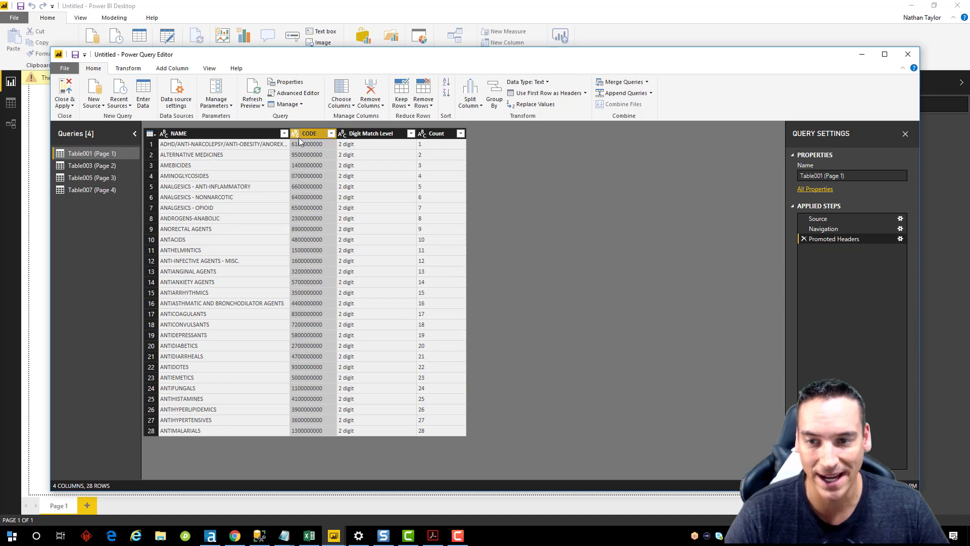
Delete the Changed Type step from the Table003 and Table005 queries.
left_click(91, 167)
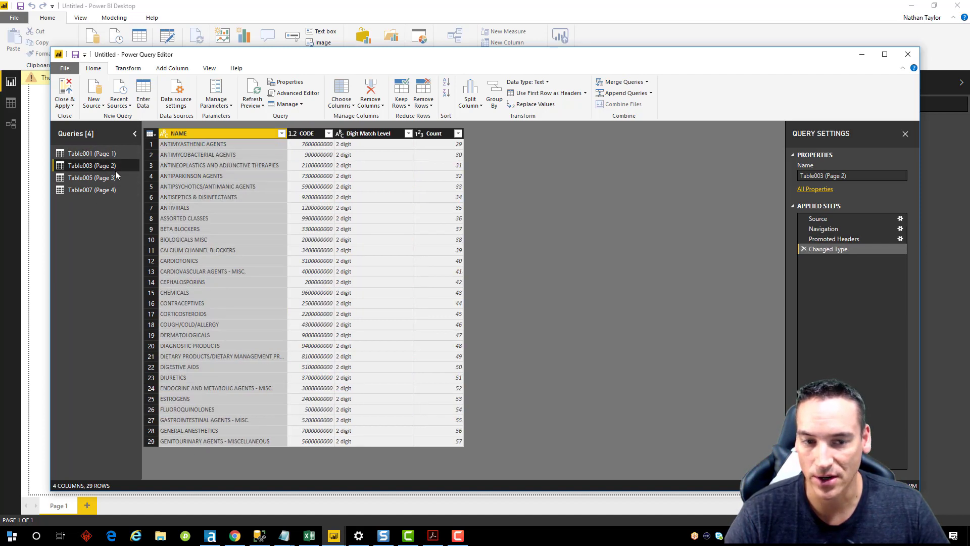
left_click(804, 249)
left_click(129, 178)
left_click(804, 250)
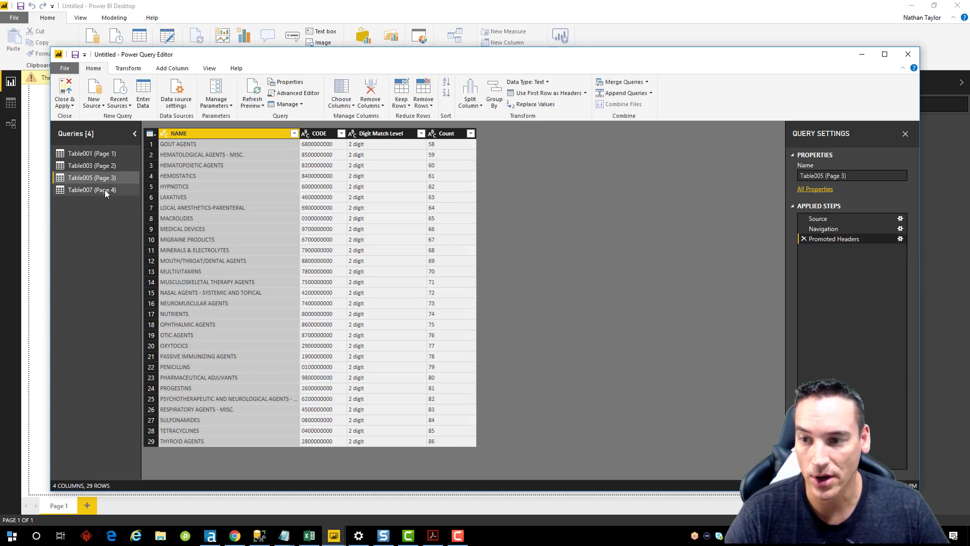
Delete the Changed Type step from the Table007 query and review the rows of all four table queries.
left_click(106, 192)
left_click(804, 249)
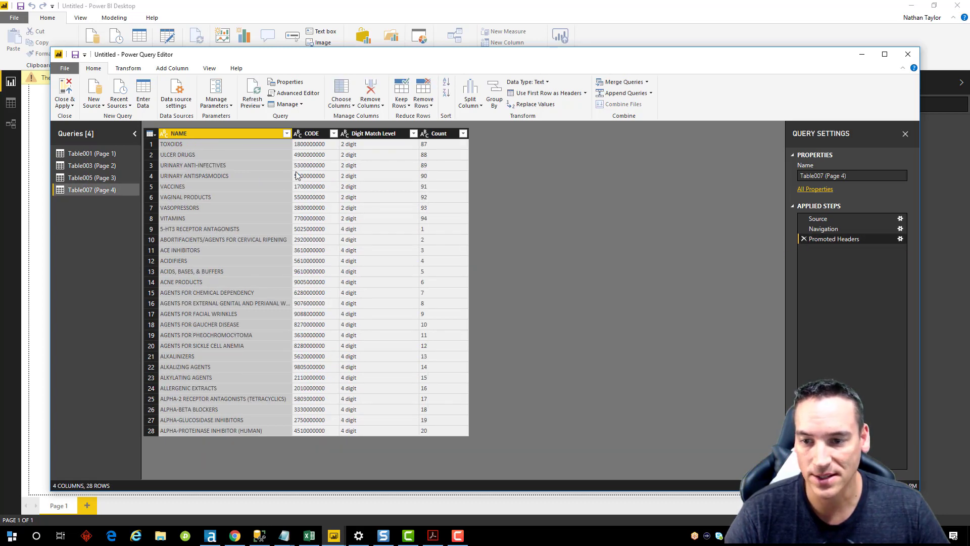
left_click(113, 156)
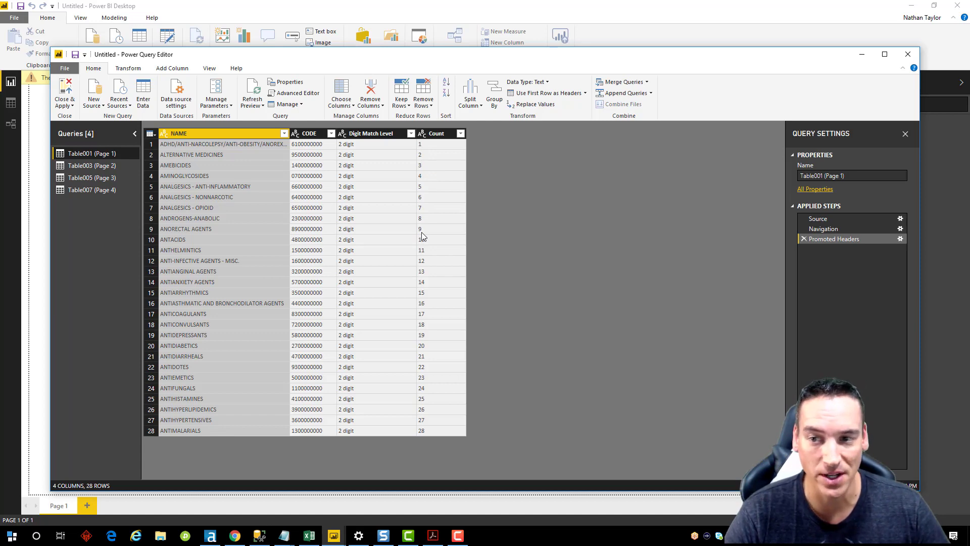
left_click(117, 168)
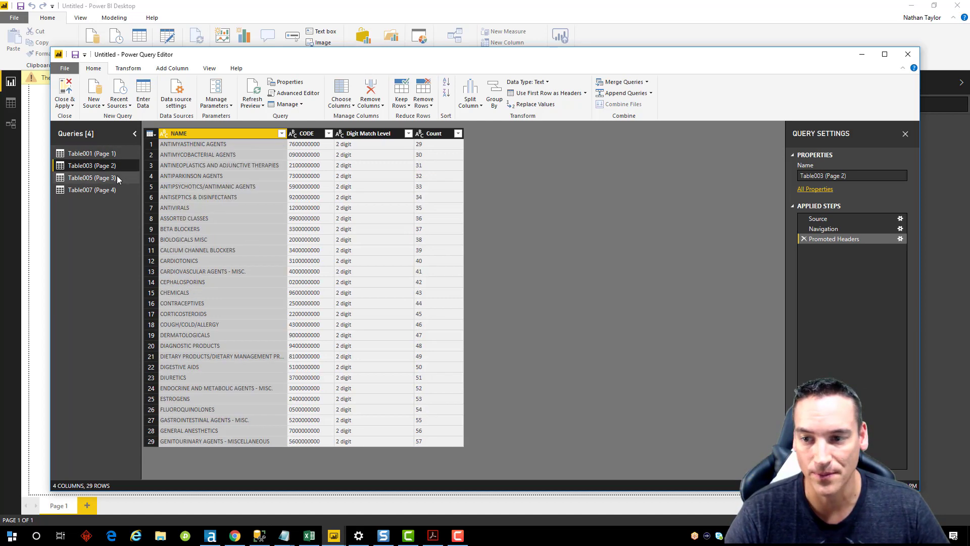
left_click(117, 176)
left_click(117, 190)
Append Table001, Table003, Table005 and Table007, in that order, as a new query using the three-or-more-tables option.
left_click(119, 154)
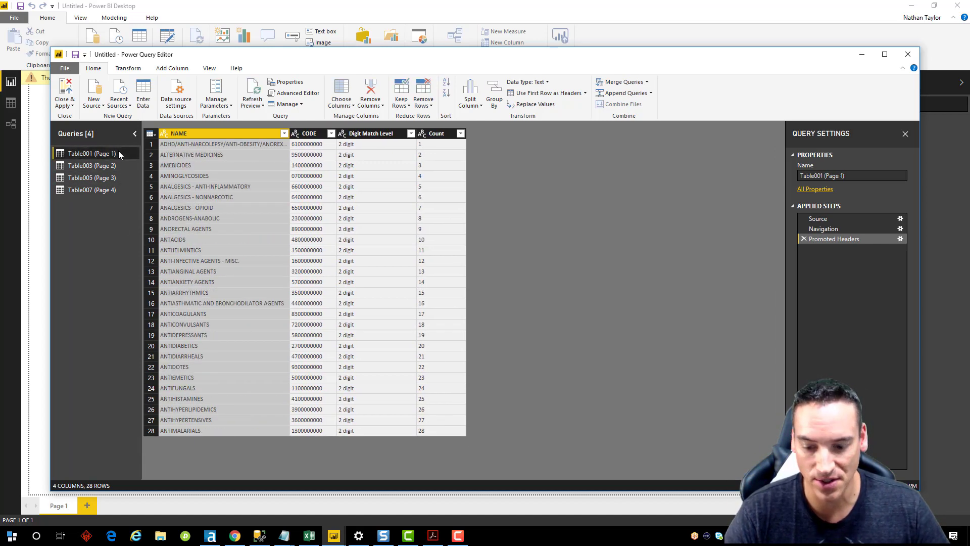
left_click(124, 190, "shift")
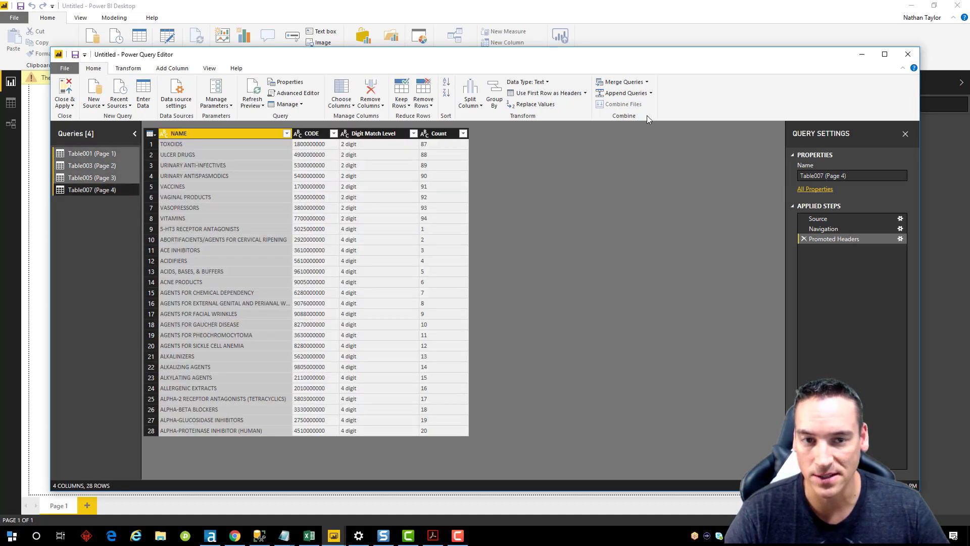
left_click(651, 93)
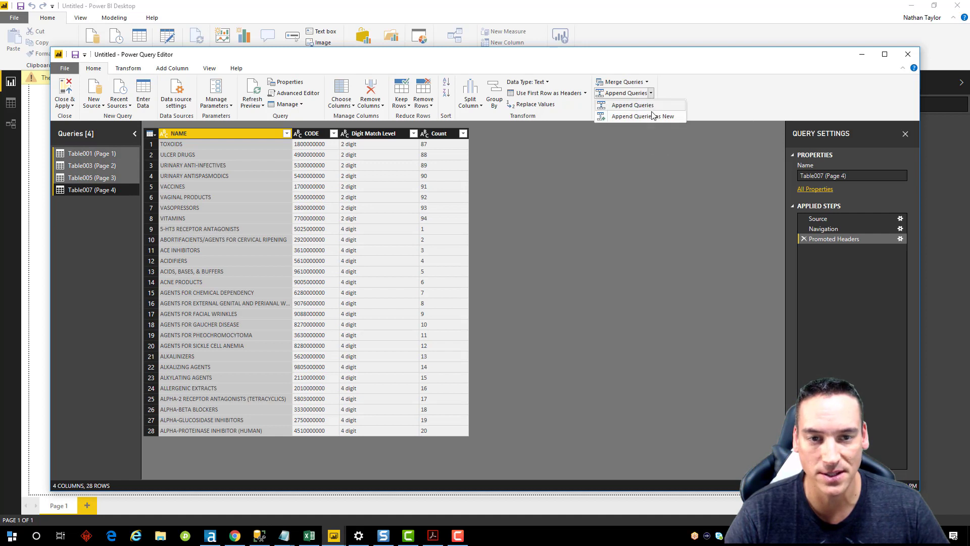
left_click(652, 117)
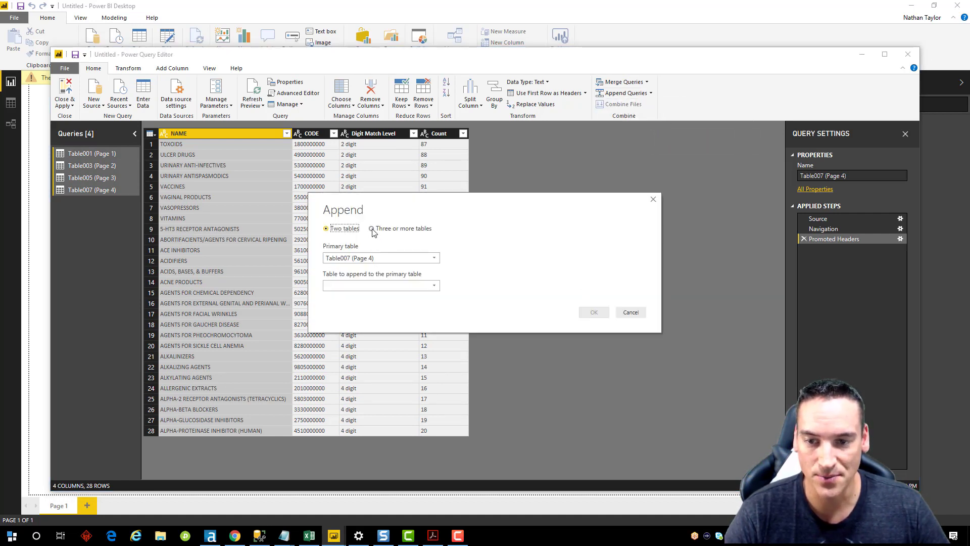
left_click(372, 228)
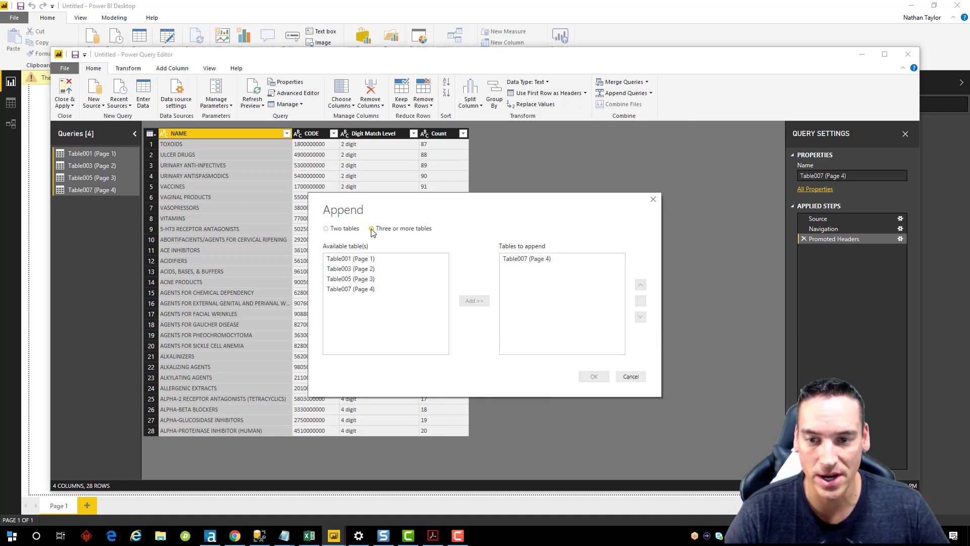
left_click(537, 259)
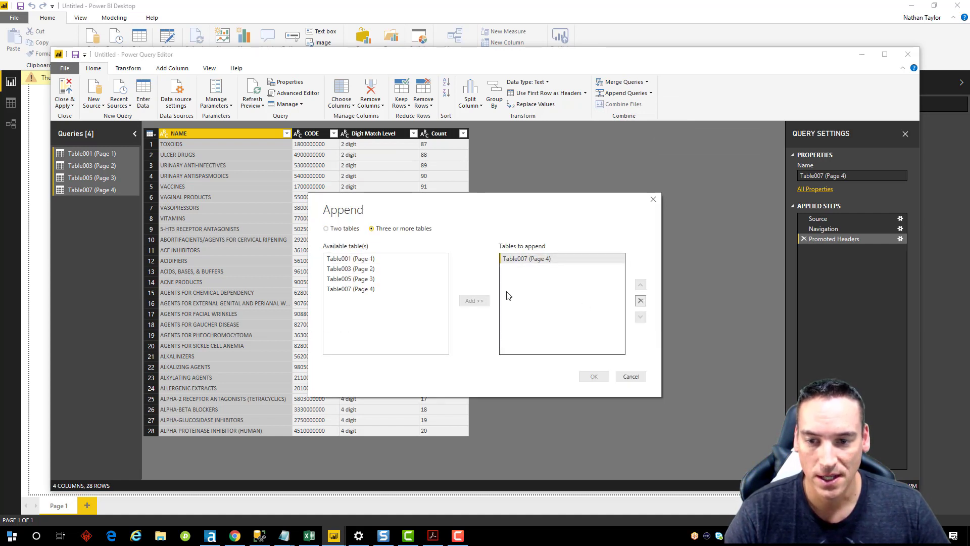
left_click(640, 301)
left_click(374, 259)
left_click(378, 289, "shift")
left_click(473, 301)
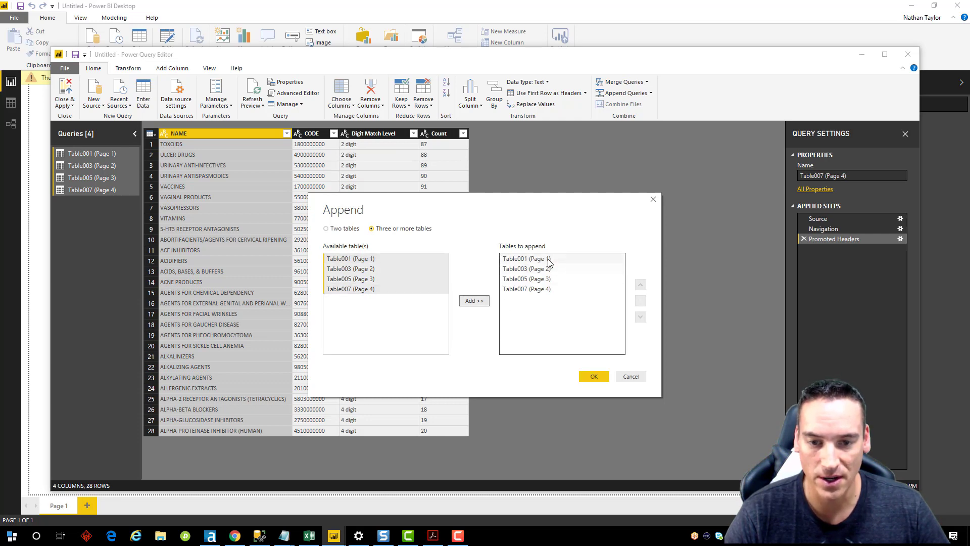
left_click(595, 376)
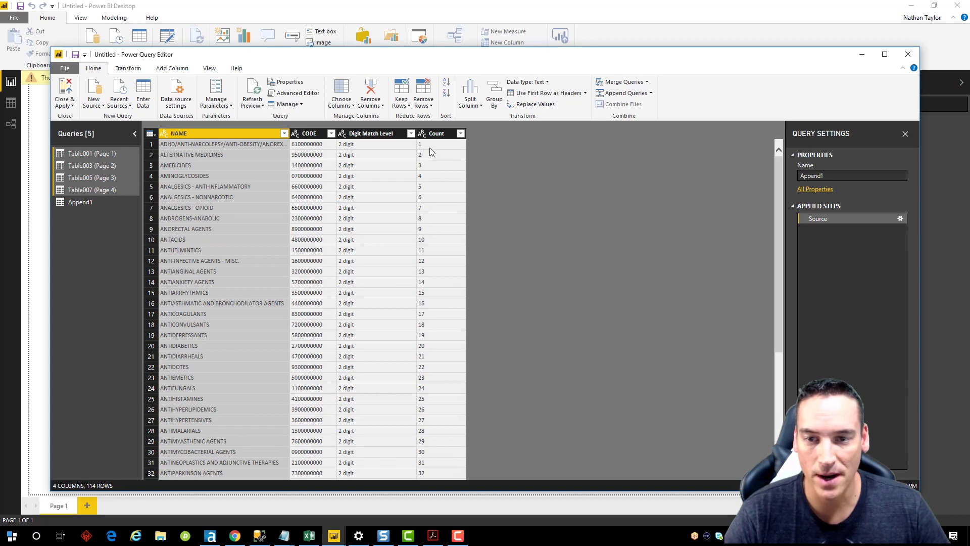
Change the Count column's data type to Whole Number in the appended query.
left_click(422, 133)
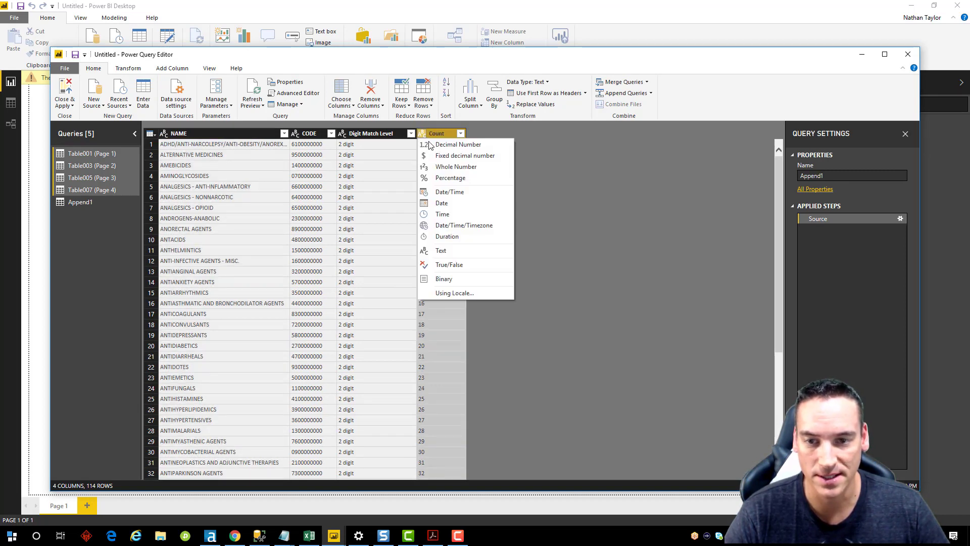
left_click(473, 167)
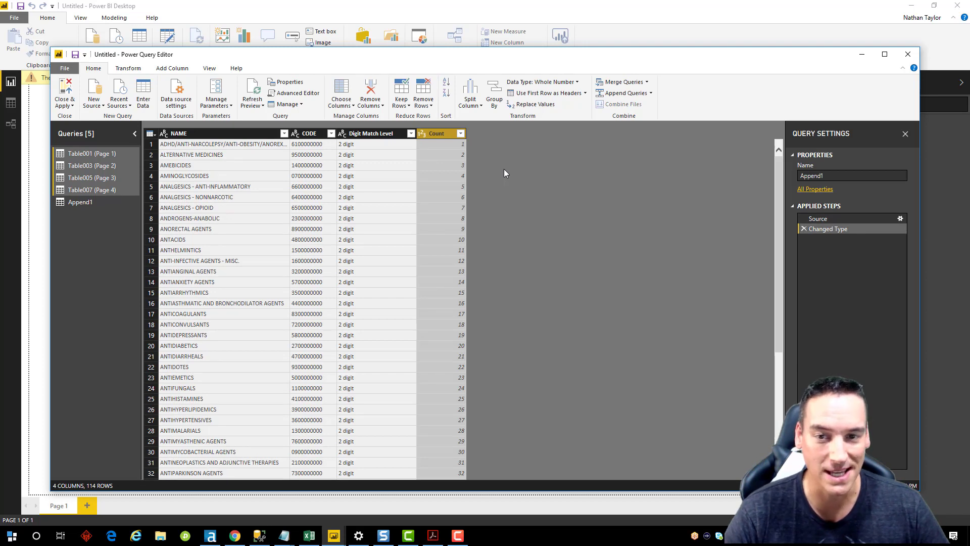
Rename the Count column to ID and move it in front of the NAME column.
double_click(442, 132)
type("ID")
key("Return")
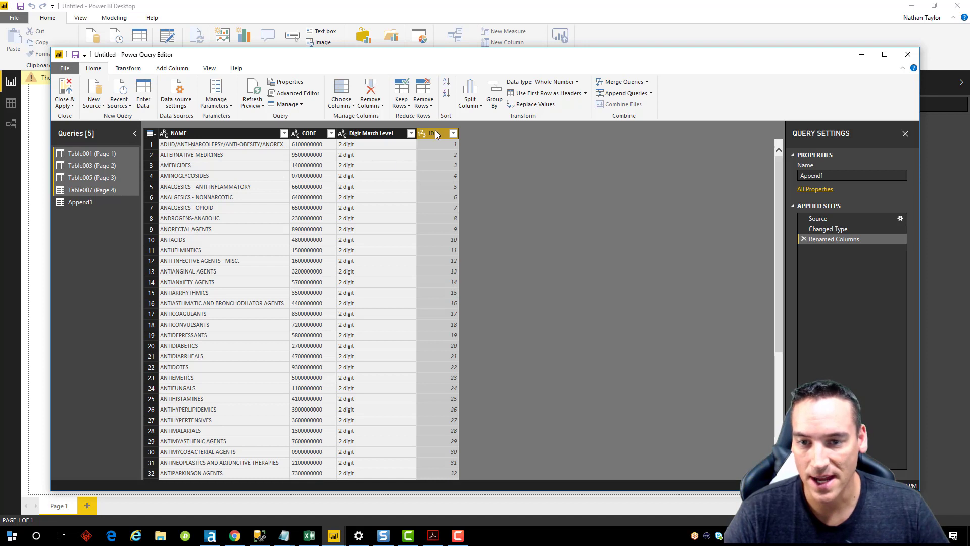
left_click_drag(437, 134, 166, 141)
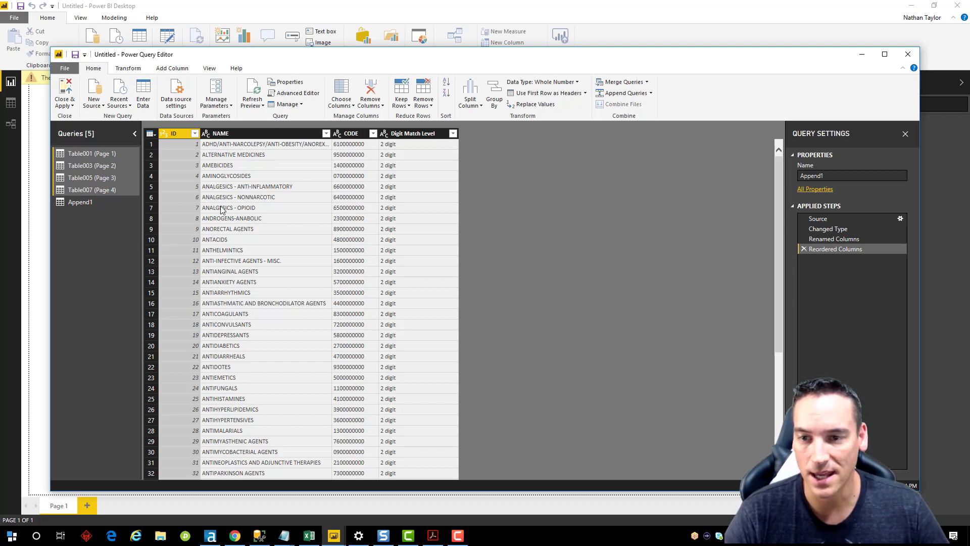
Filter the Digit Match Level column of the Append1 query to keep only the "2 digit" rows and check the remaining rows.
left_click(119, 203)
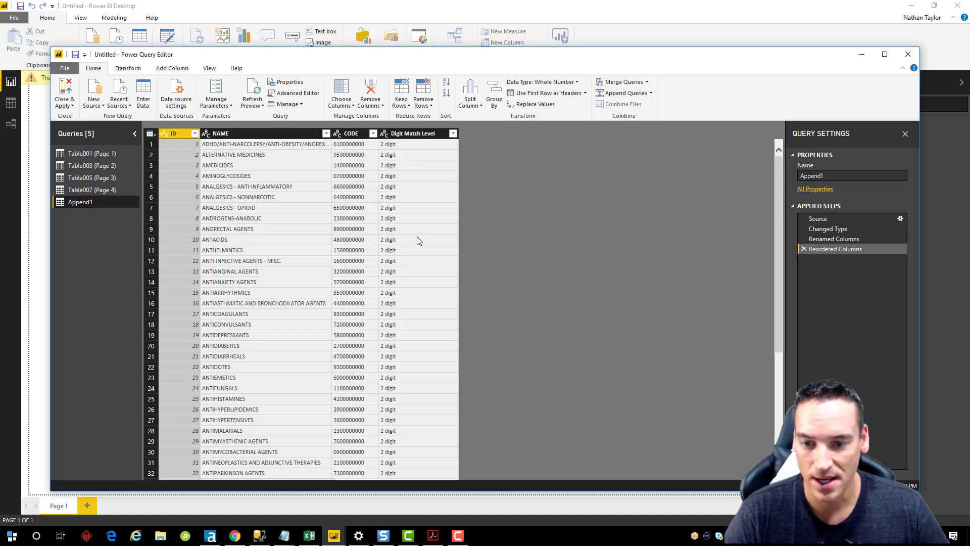
scroll(407, 252, "down", 20)
scroll(410, 330, "down", 5)
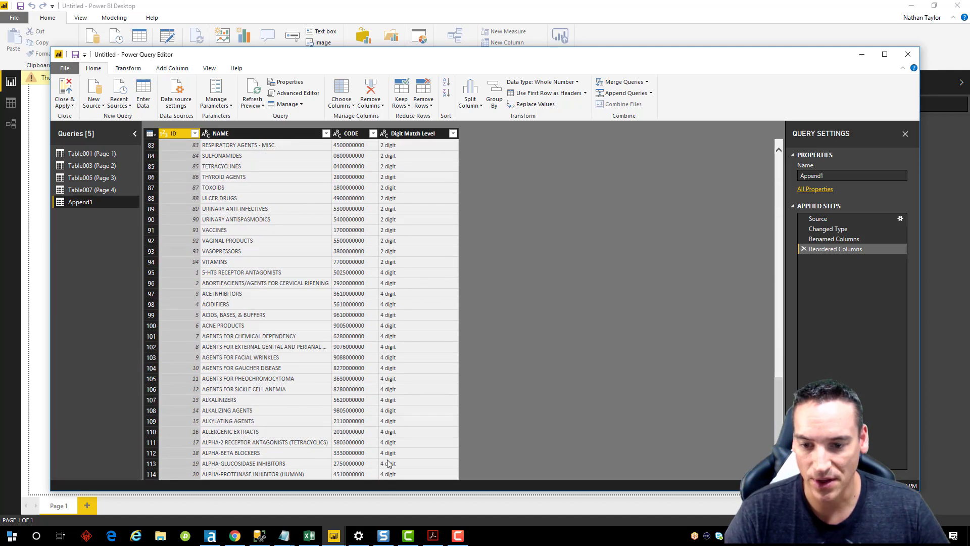
left_click(453, 134)
left_click(310, 261)
left_click(401, 297)
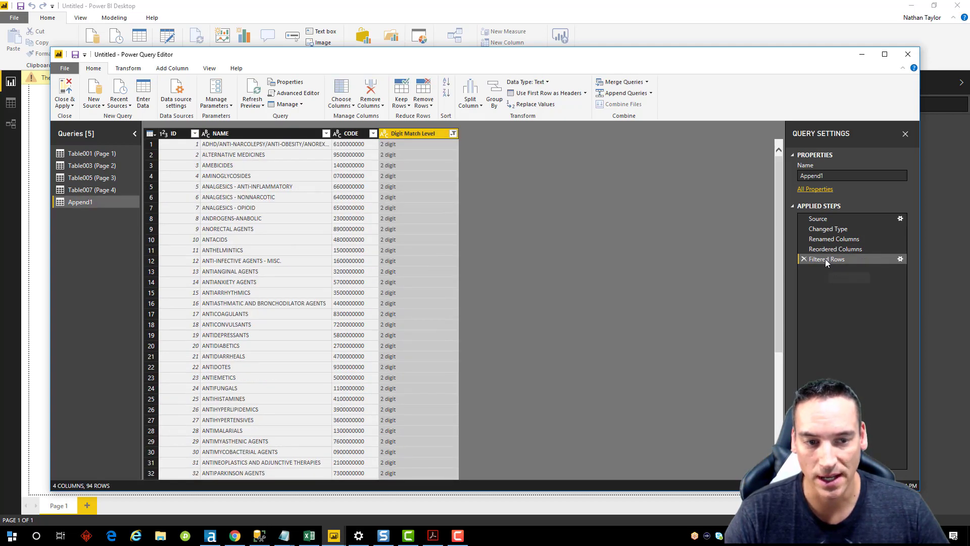
left_click(429, 230)
scroll(429, 244, "down", 10)
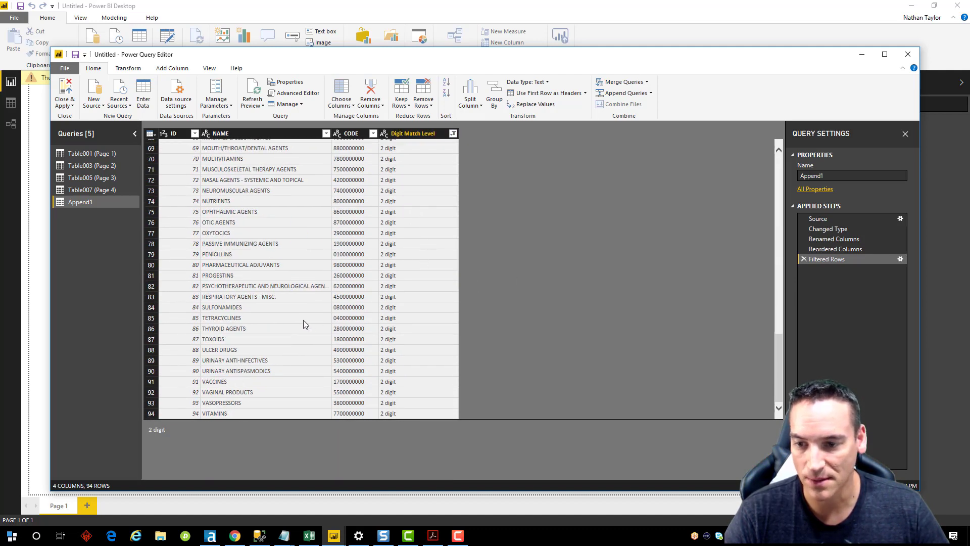
scroll(301, 317, "up", 10)
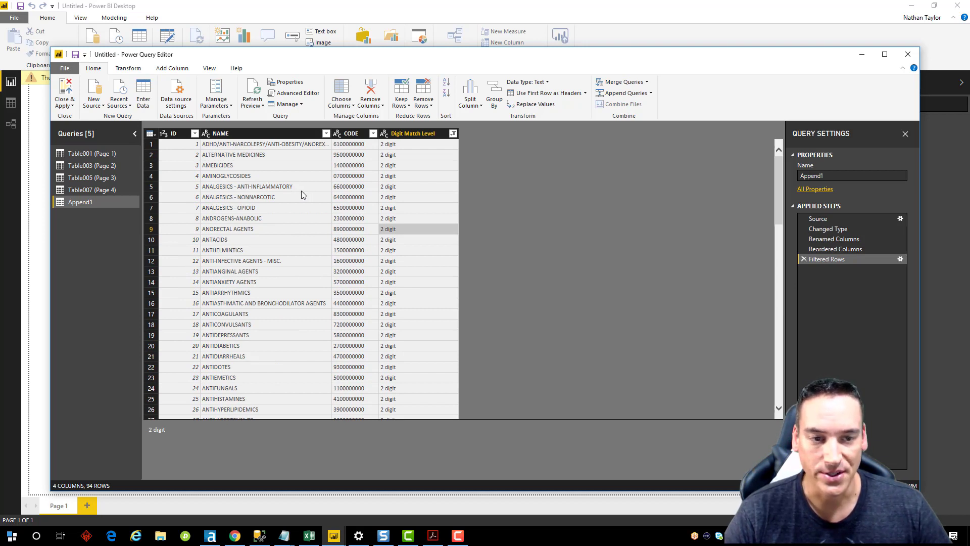
Rename the appended query as "2 Digit Drugs" and apply the query changes to load the data into the report.
left_click(850, 176)
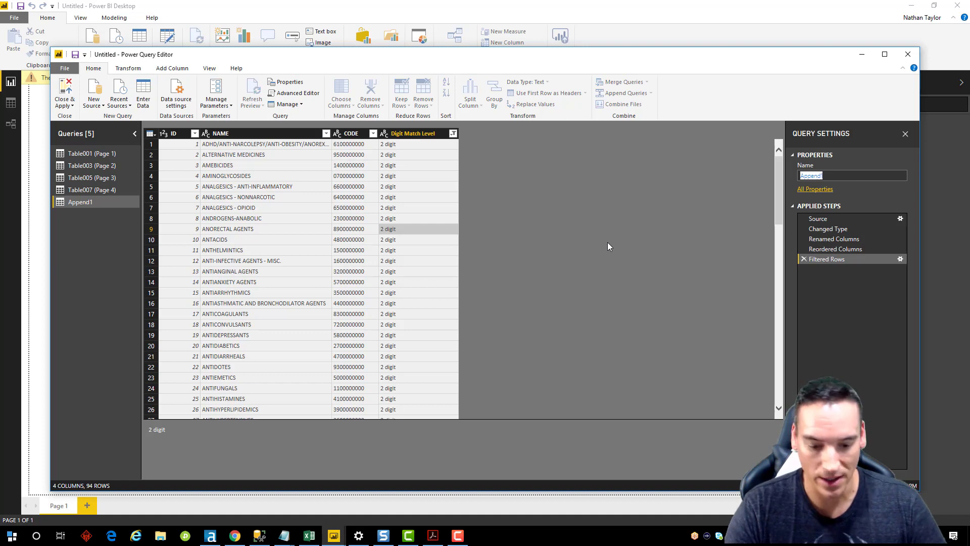
type("2 Digit ")
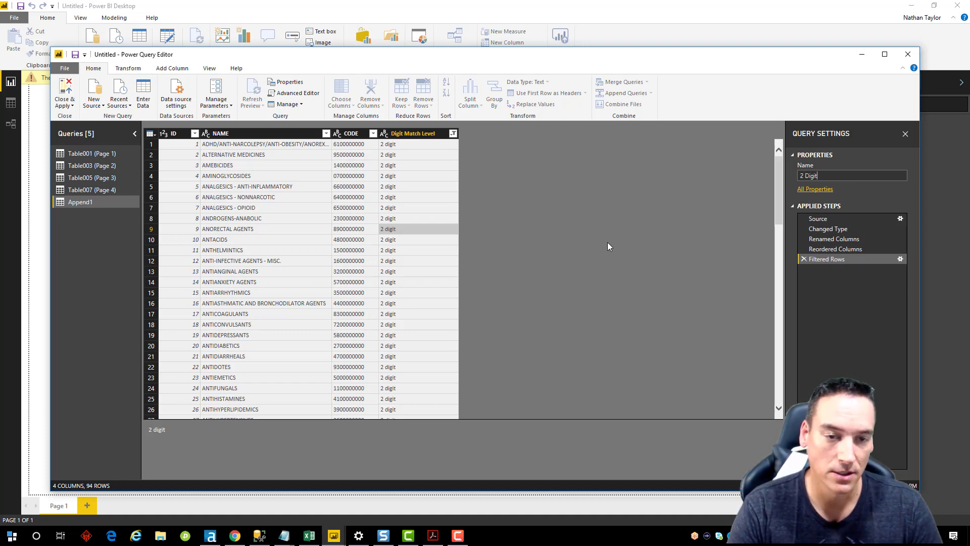
type("Drugs")
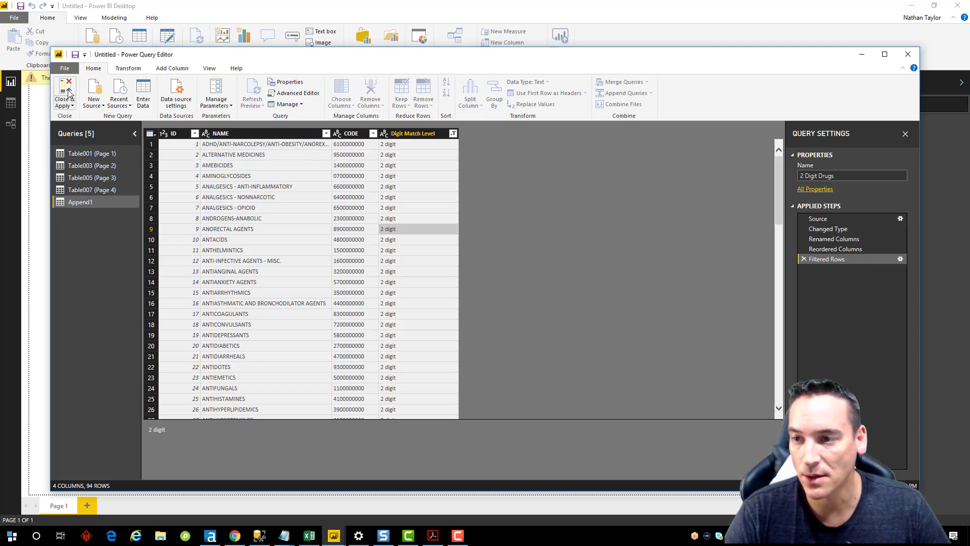
left_click(64, 88)
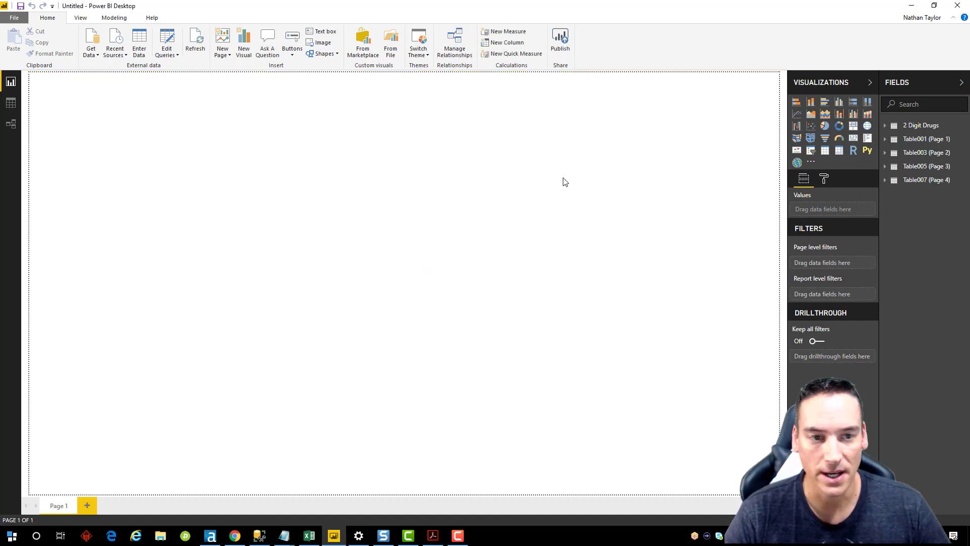
Add a table visual to the report page with the ID, NAME, CODE and Digit Match Level fields of 2 Digit Drugs.
left_click(824, 150)
left_click_drag(183, 86, 224, 114)
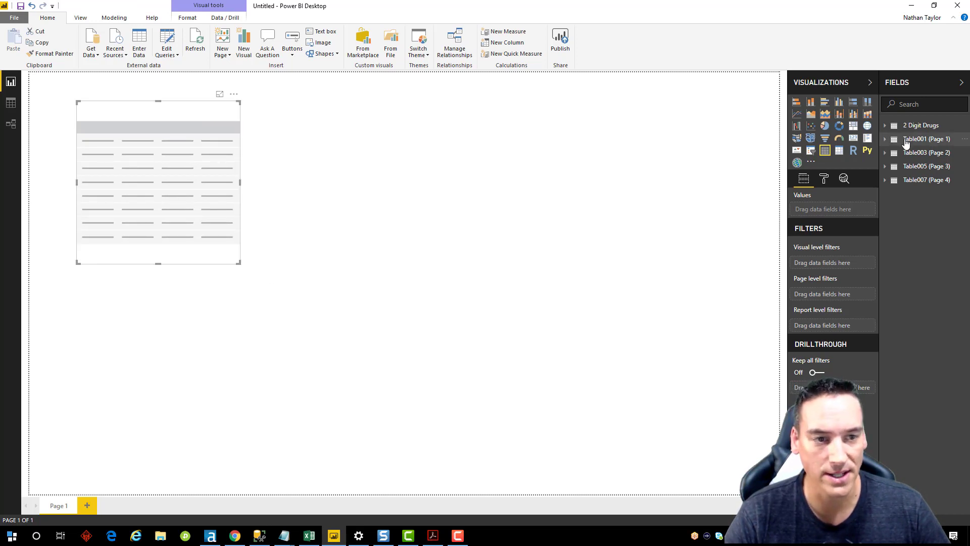
left_click(885, 126)
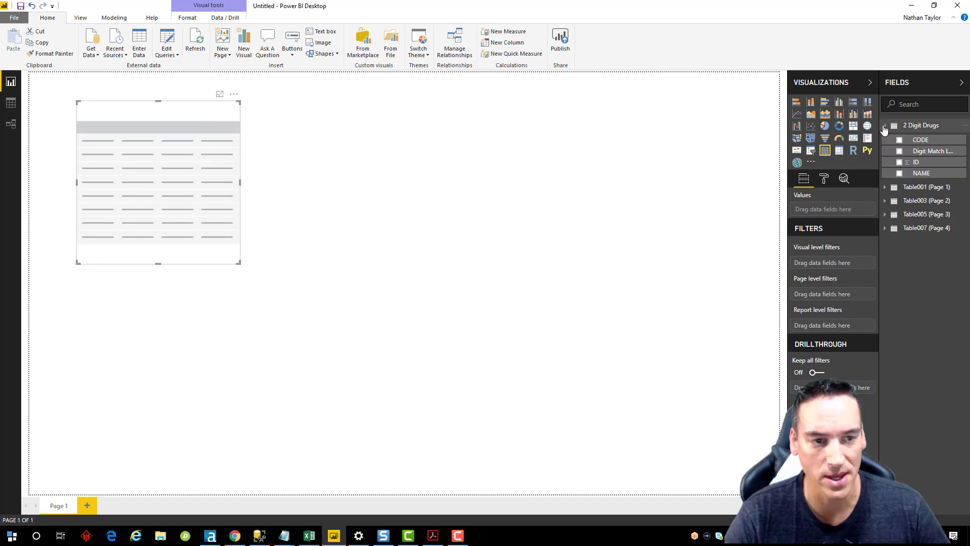
left_click_drag(918, 165, 839, 209)
left_click_drag(937, 176, 848, 222)
left_click_drag(921, 139, 875, 245)
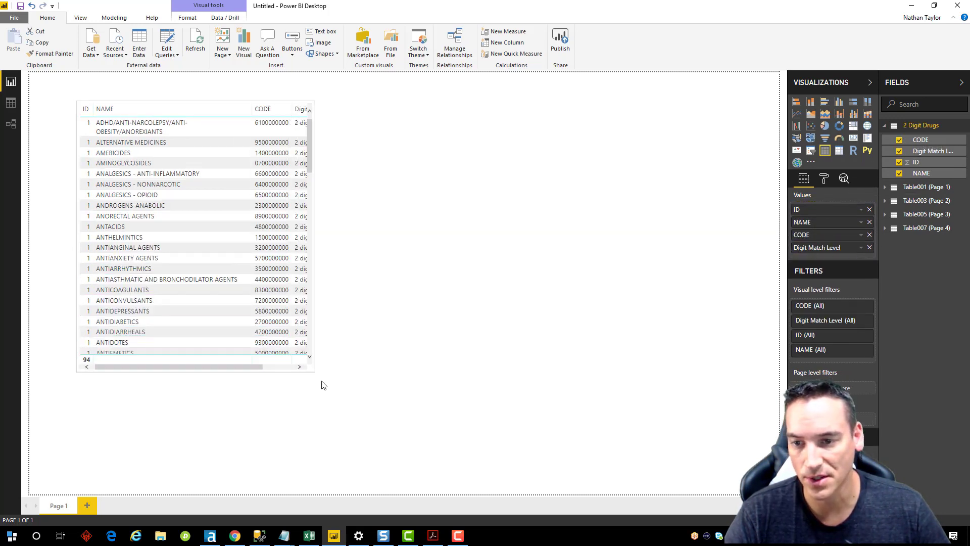
Enlarge the table visual in both directions and widen its NAME column so the drug names fit on one line.
left_click_drag(319, 376, 389, 465)
left_click_drag(254, 110, 271, 110)
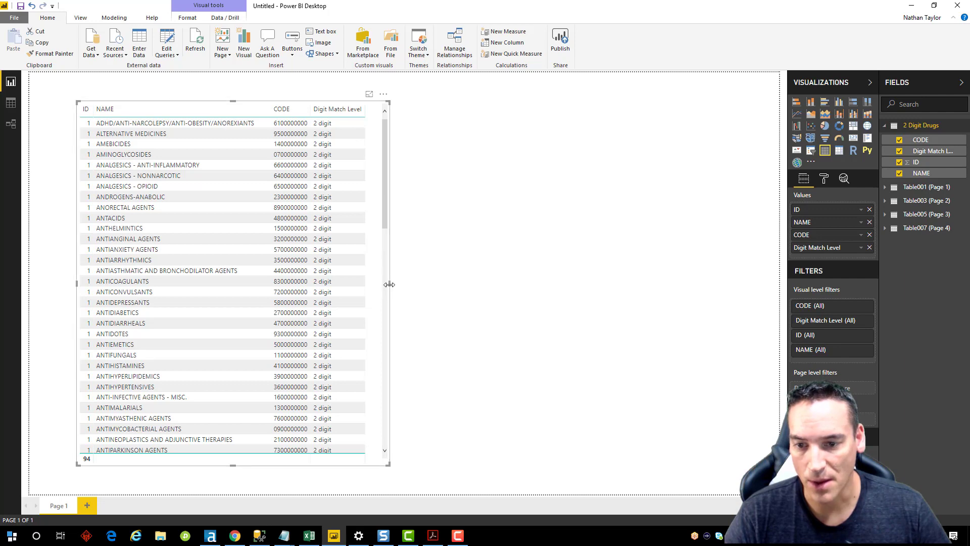
left_click_drag(389, 285, 440, 284)
mouse_move(436, 146)
left_mouse_down()
mouse_move(431, 253)
mouse_move(433, 130)
left_mouse_up()
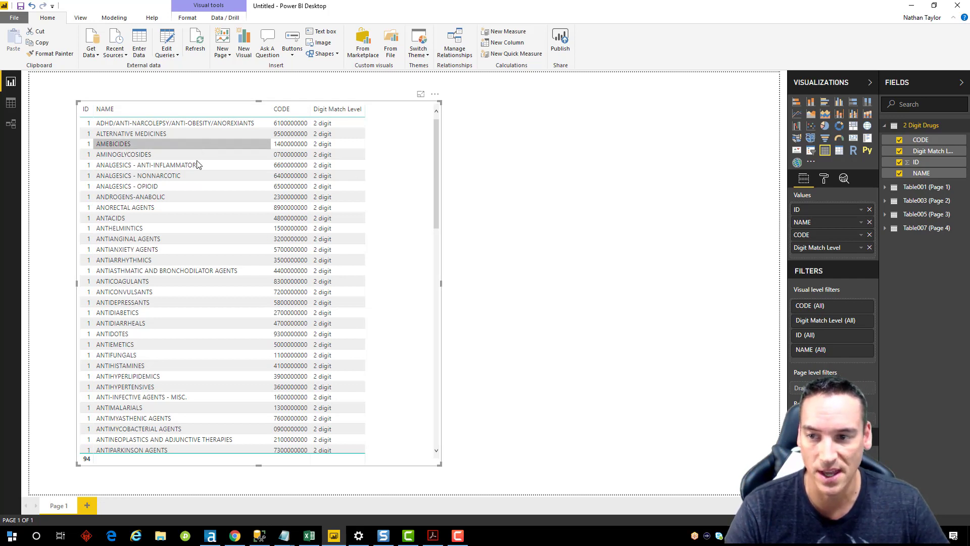
Set the ID field in the table visual to Don't summarize.
left_click(861, 210)
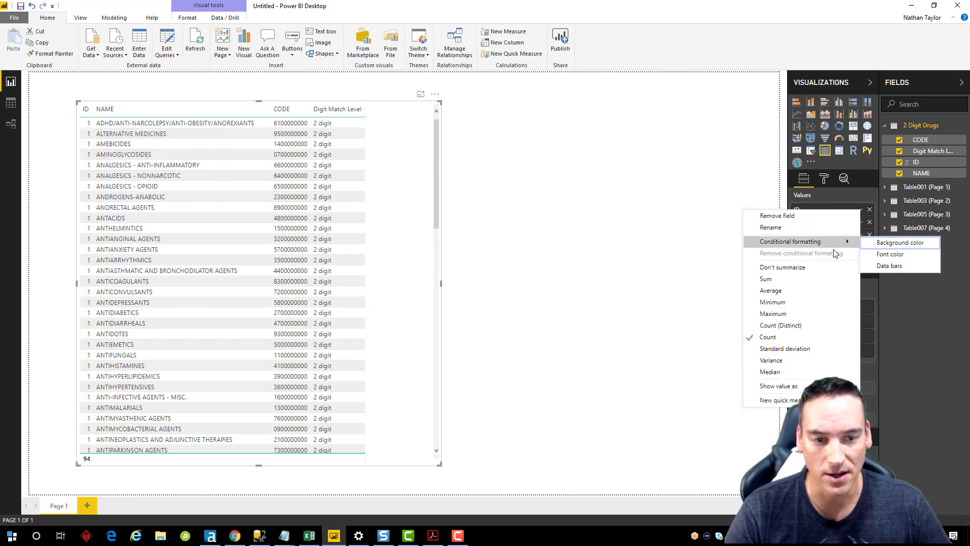
left_click(804, 267)
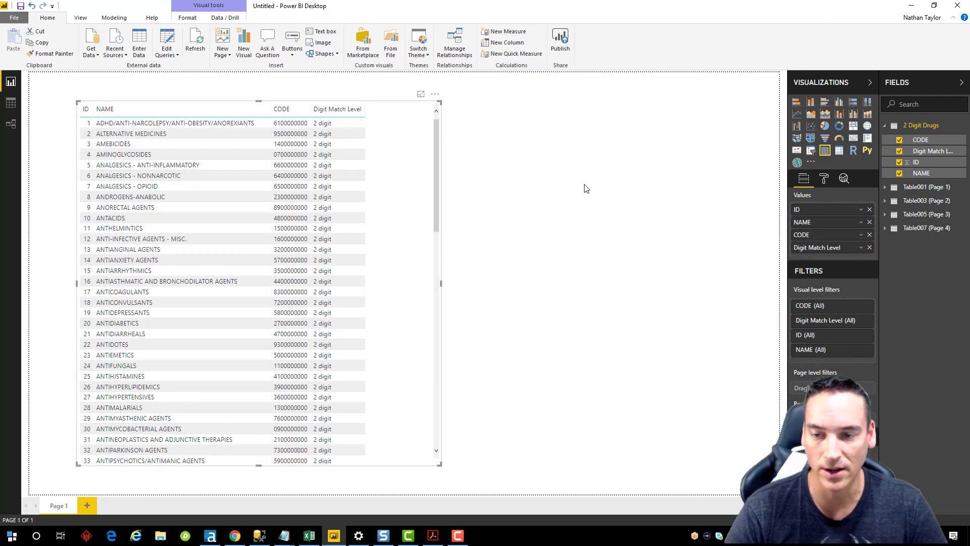